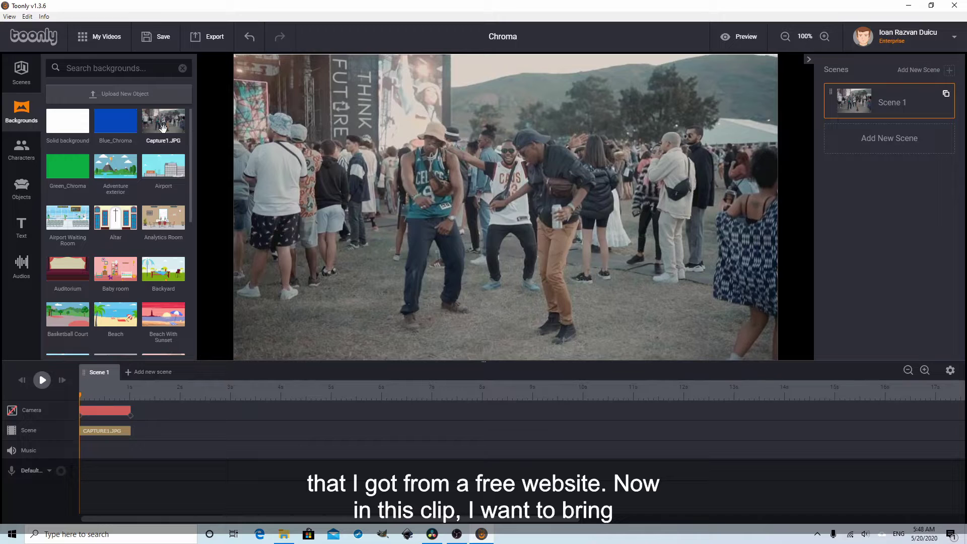
# Step: Add the Asian American Woman character to Scene 1, beside the man in the green jersey
pyautogui.click(21, 150)
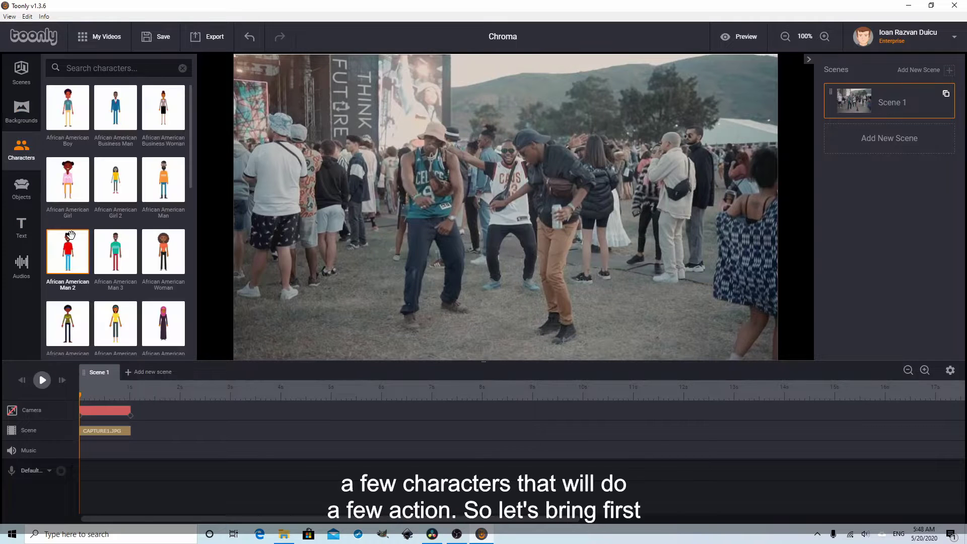
pyautogui.scroll(-5, 140, 245)
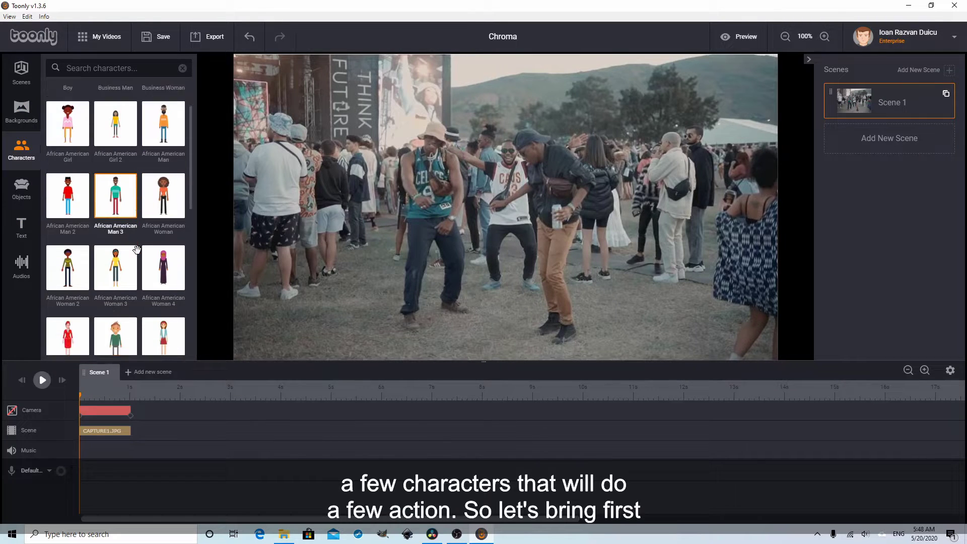
pyautogui.scroll(-1, 135, 251)
pyautogui.moveTo(115, 166); pyautogui.dragTo(308, 312)
pyautogui.moveTo(355, 275); pyautogui.dragTo(369, 282)
pyautogui.click(368, 267)
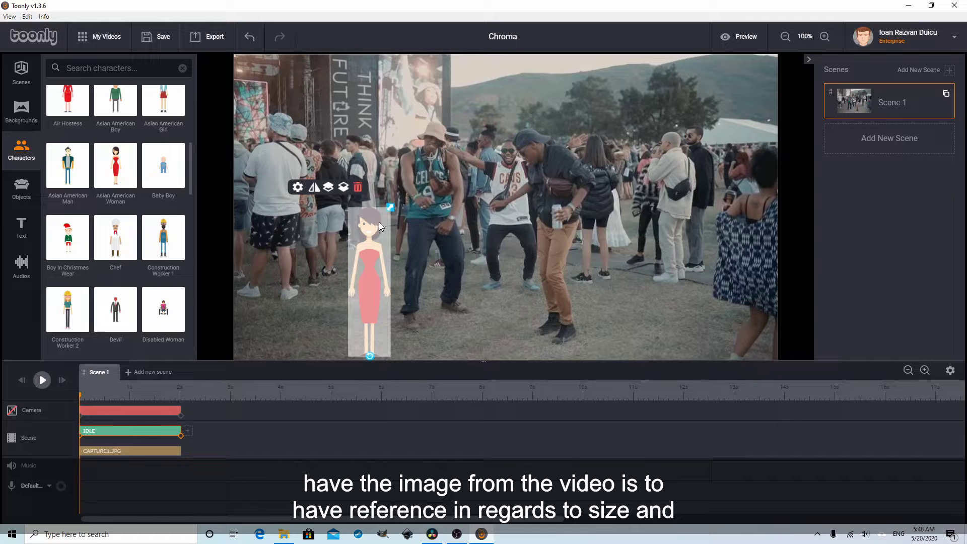
# Step: Enlarge the woman in the red dress to match the height of the people in the background photo and align her feet with theirs
pyautogui.moveTo(390, 207); pyautogui.dragTo(394, 195)
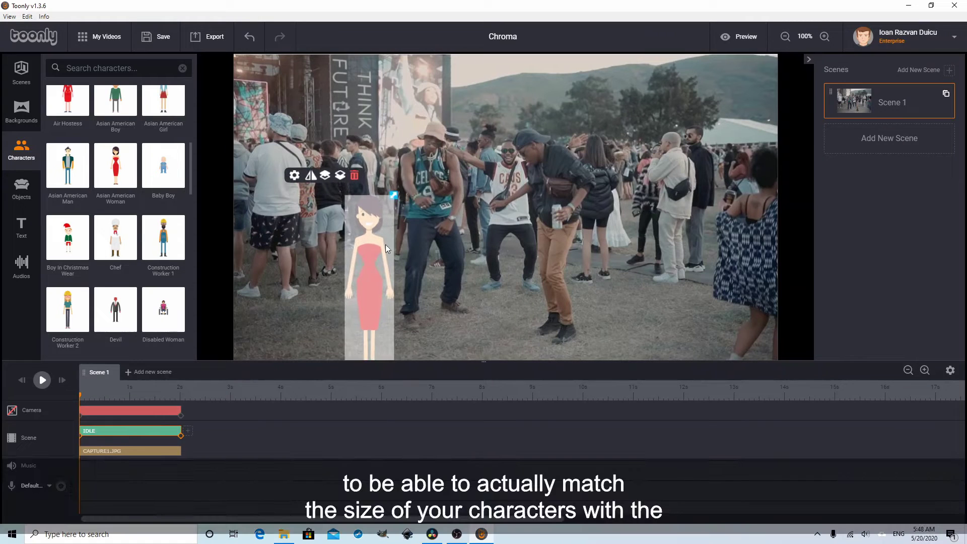
pyautogui.moveTo(386, 243); pyautogui.dragTo(370, 234)
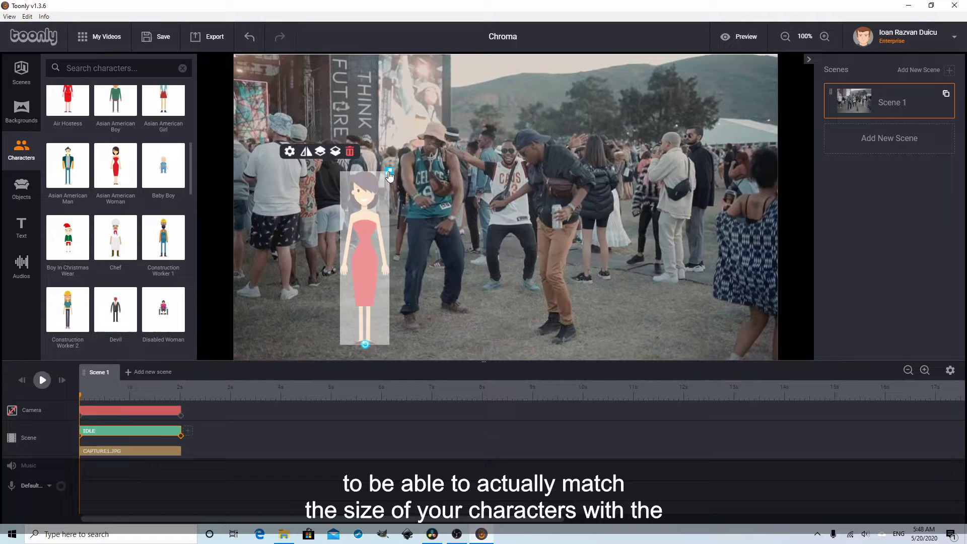
pyautogui.moveTo(389, 172); pyautogui.dragTo(399, 160)
pyautogui.moveTo(361, 234); pyautogui.dragTo(360, 225)
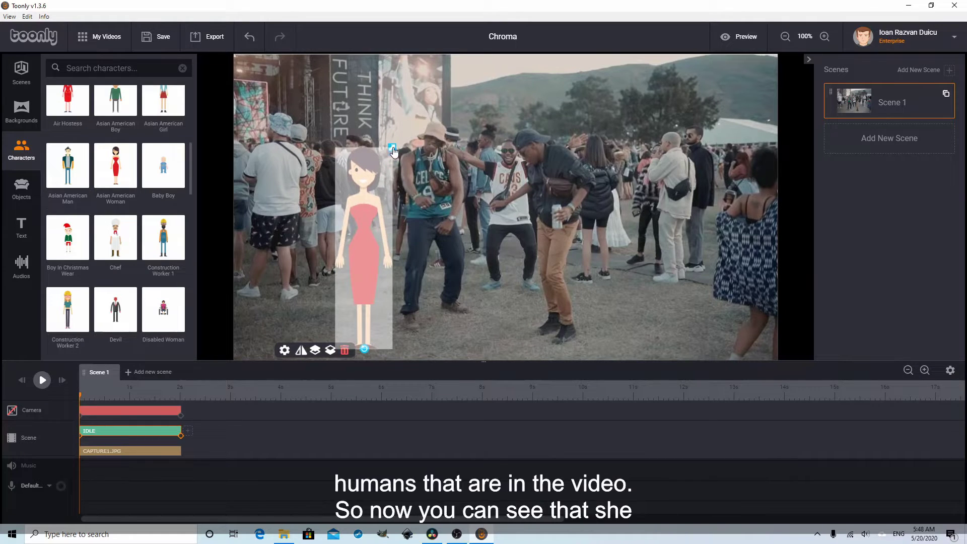
pyautogui.moveTo(393, 147); pyautogui.dragTo(394, 140)
pyautogui.press('Up')
pyautogui.press('Up')
pyautogui.press('Up')
pyautogui.press('Up')
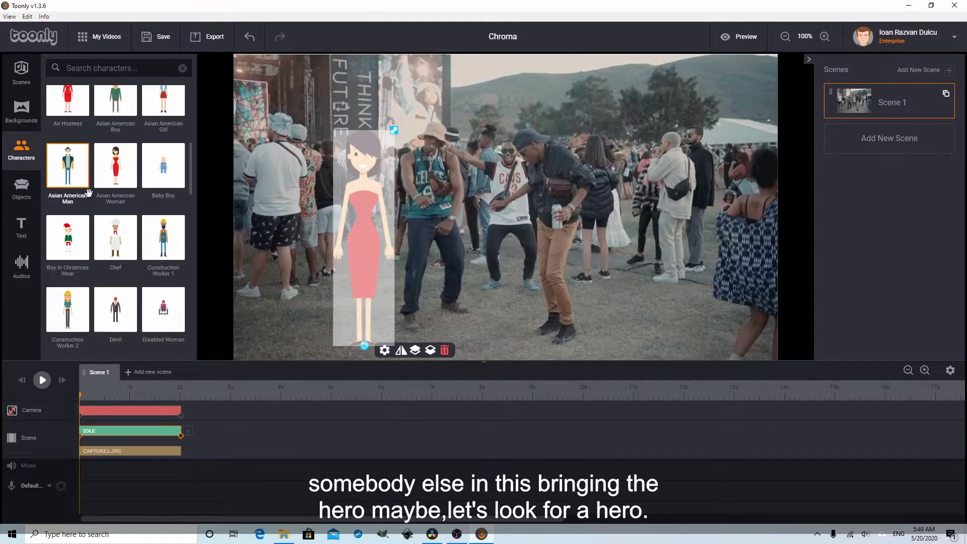
# Step: Look for a hero in the character library by searching "her", and clear the search
pyautogui.scroll(-5, 120, 222)
pyautogui.scroll(-6, 120, 222)
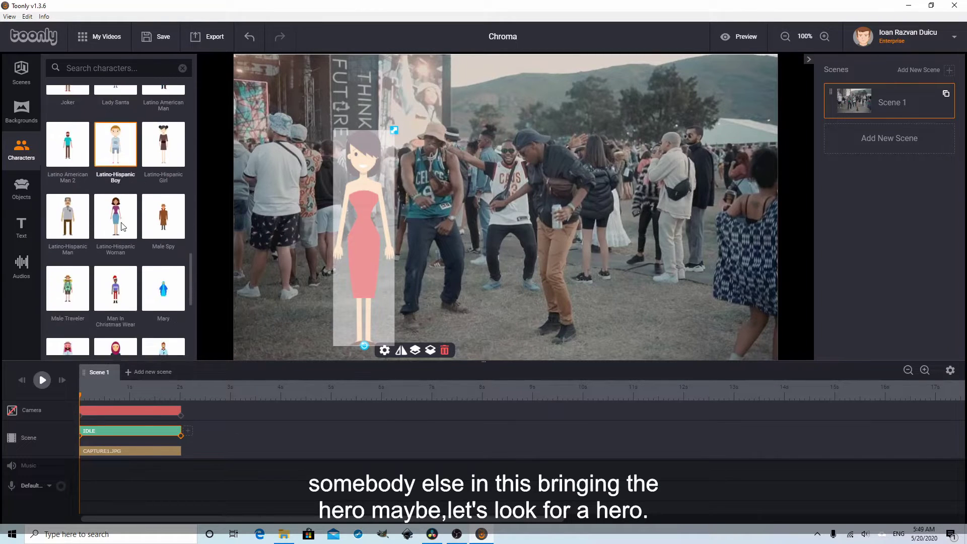
pyautogui.click(113, 68)
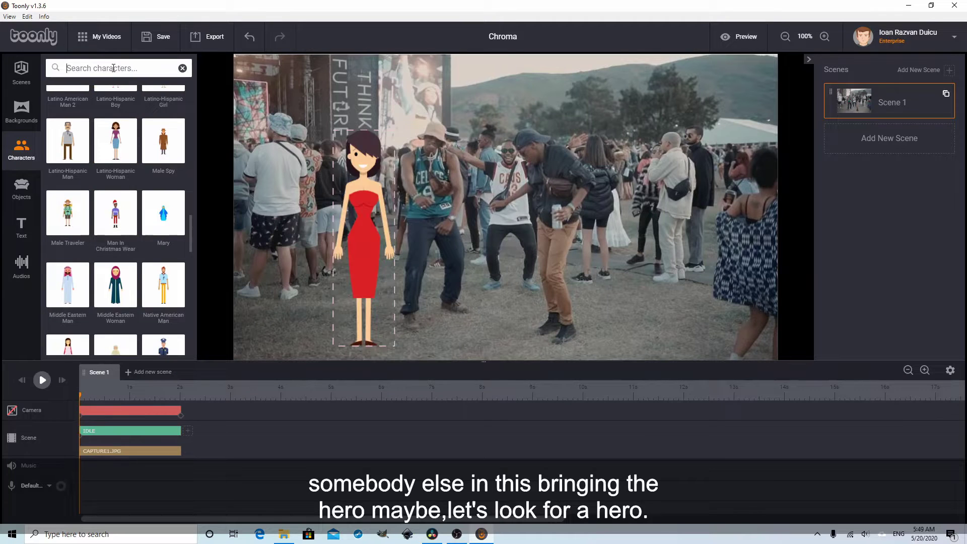
pyautogui.write('he')
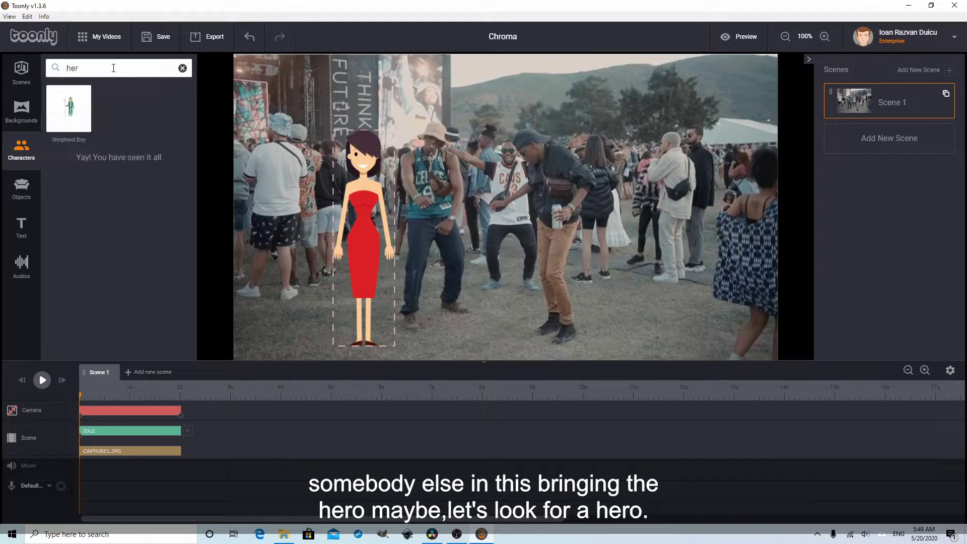
pyautogui.press('BackSpace')
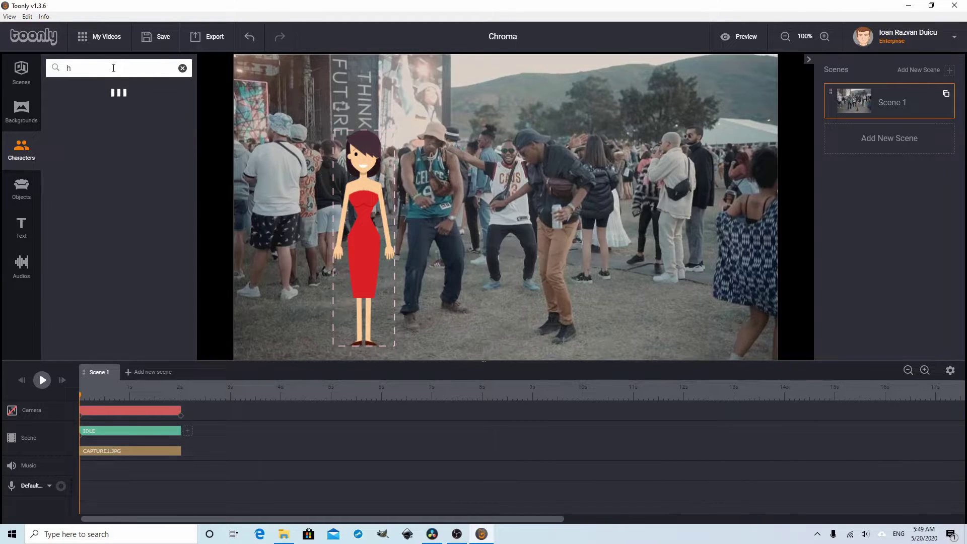
pyautogui.press('BackSpace')
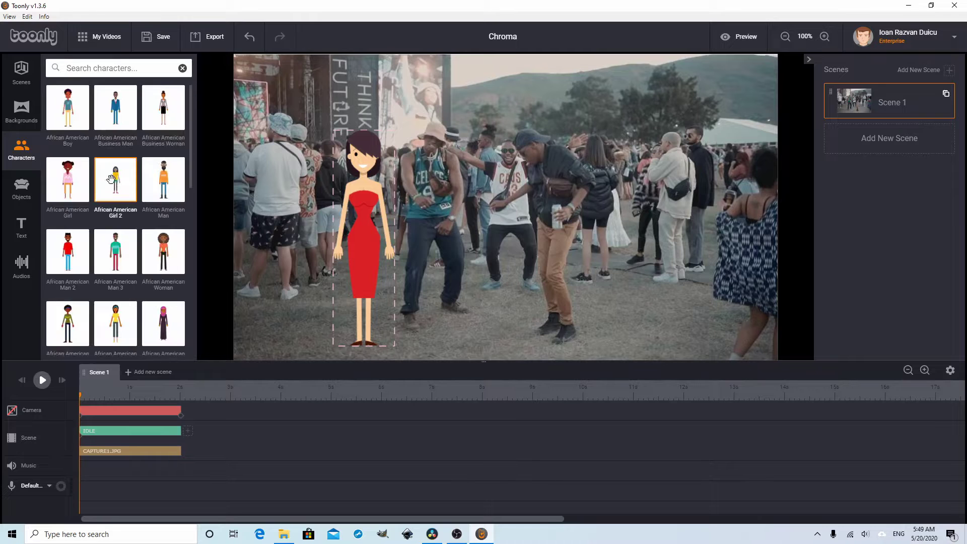
# Step: Add the Female Nurse character, enlarge her and place her beside the woman in the patterned dress
pyautogui.scroll(-4, 111, 180)
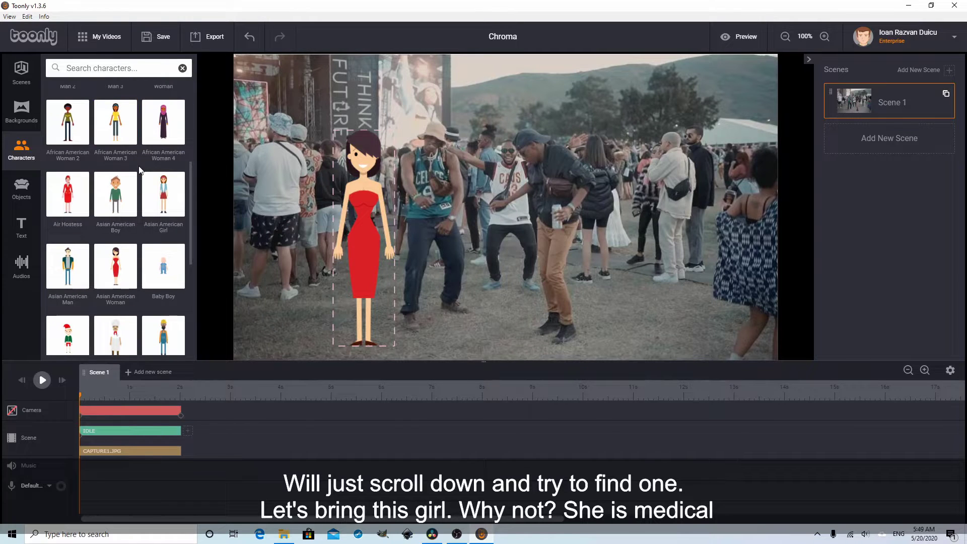
pyautogui.scroll(-10, 139, 171)
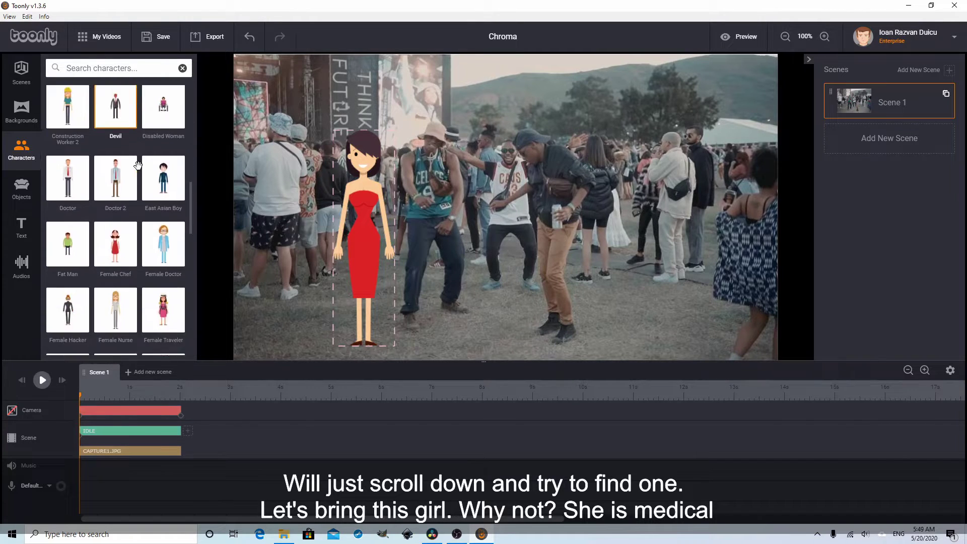
pyautogui.scroll(-2, 138, 165)
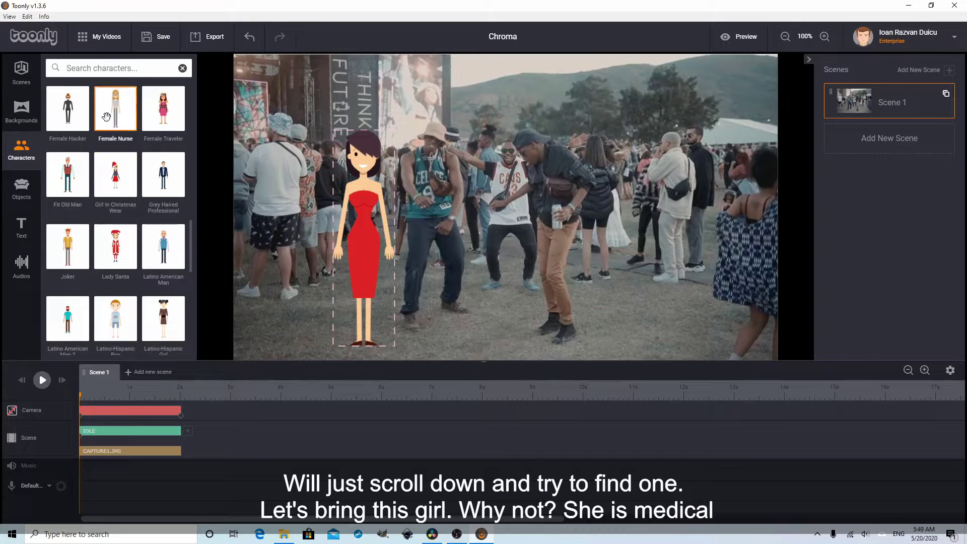
pyautogui.moveTo(118, 113); pyautogui.dragTo(623, 270)
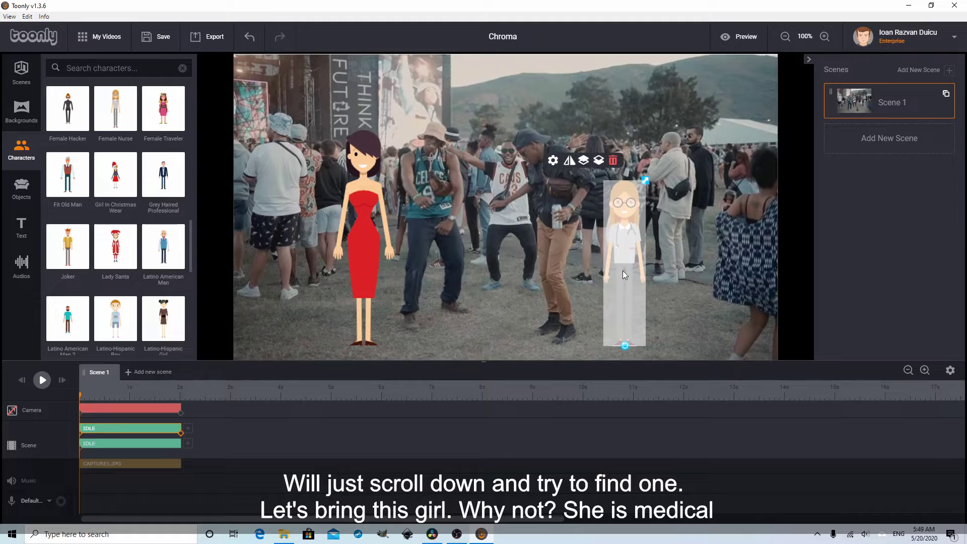
pyautogui.moveTo(650, 183); pyautogui.dragTo(661, 166)
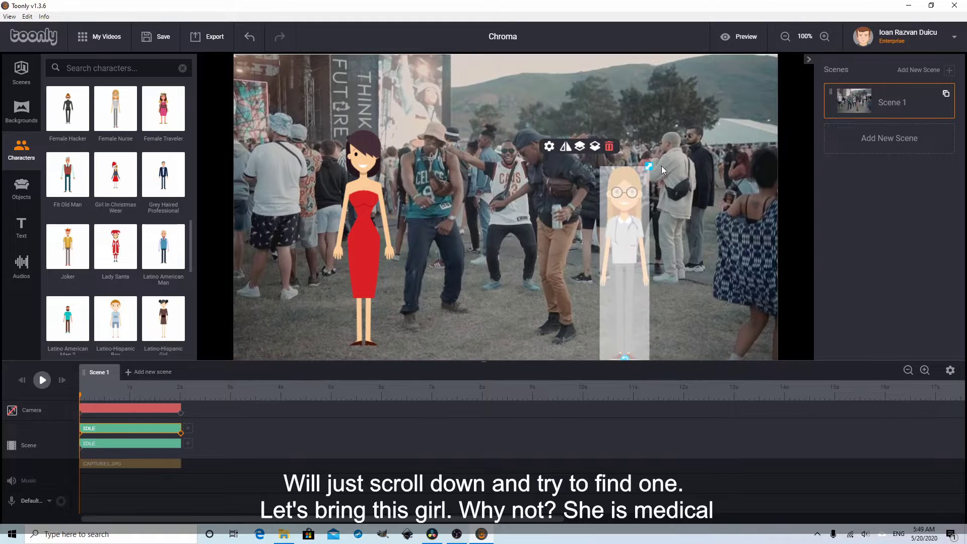
pyautogui.moveTo(629, 245); pyautogui.dragTo(697, 224)
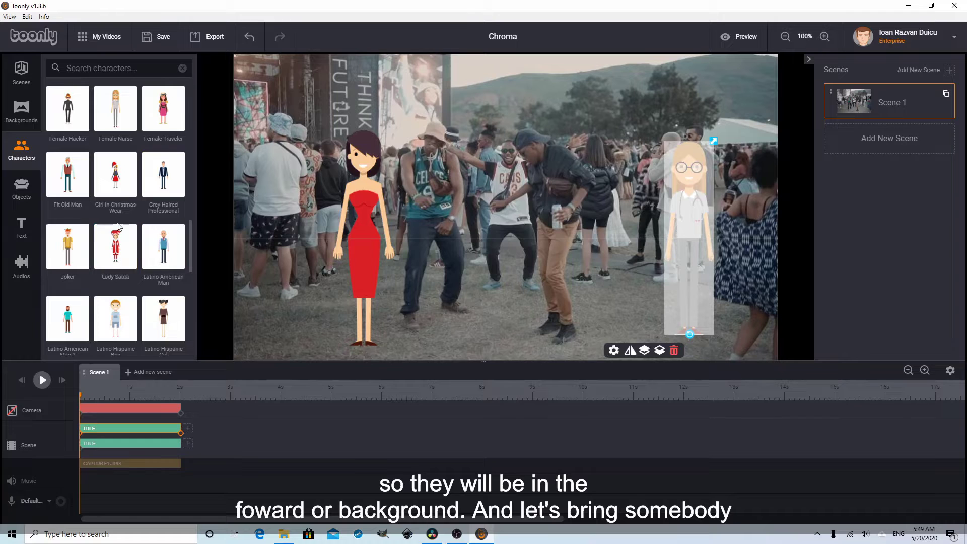
# Step: Add the Super Man character between the two dancing men, enlarge him and raise him so his feet stand on the grass
pyautogui.scroll(-5, 123, 227)
pyautogui.scroll(-5, 117, 234)
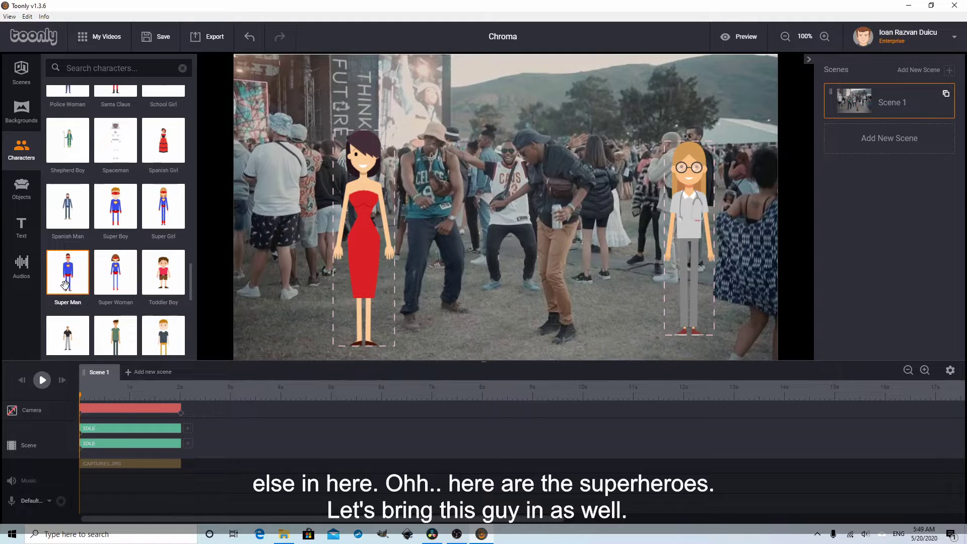
pyautogui.moveTo(74, 272); pyautogui.dragTo(495, 247)
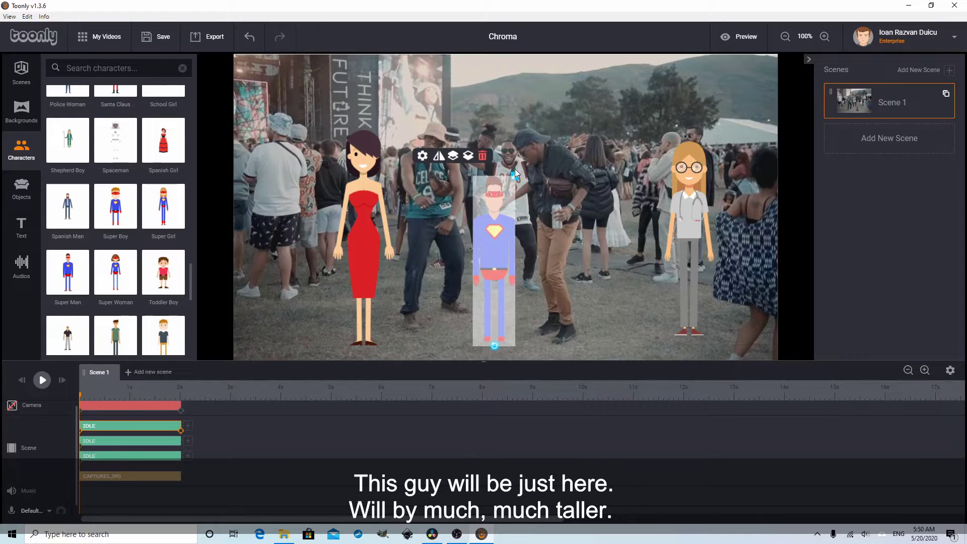
pyautogui.moveTo(515, 174); pyautogui.dragTo(536, 146)
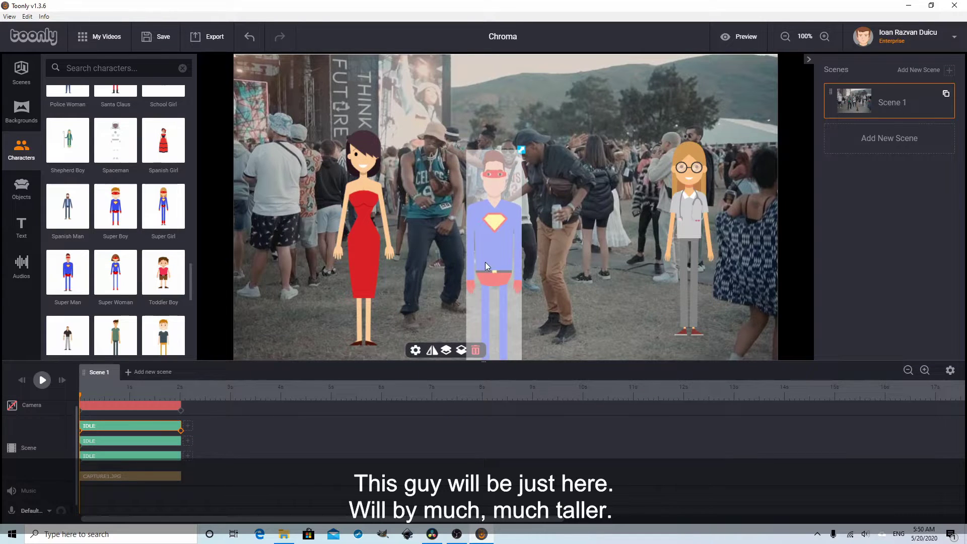
pyautogui.moveTo(485, 262); pyautogui.dragTo(481, 232)
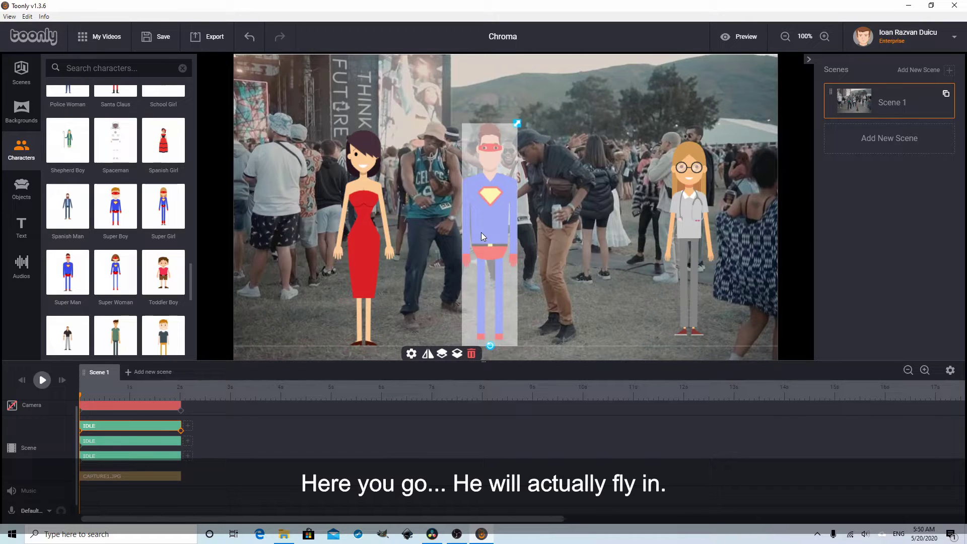
# Step: Delete the nurse character from the scene
pyautogui.click(691, 216)
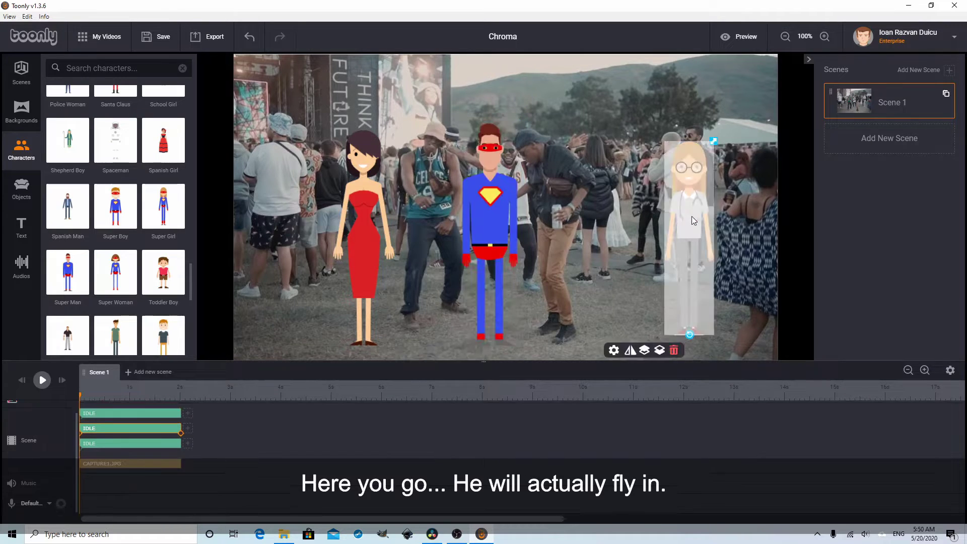
pyautogui.click(674, 351)
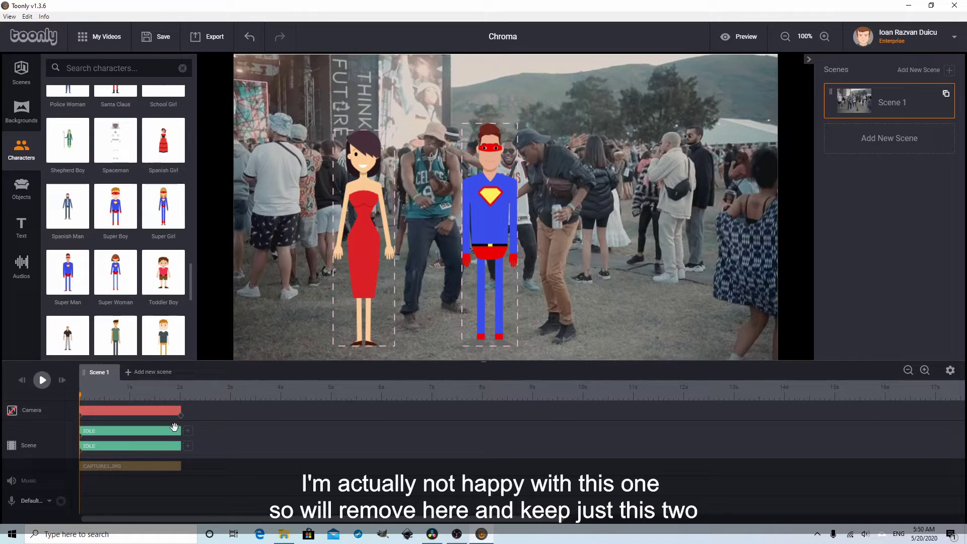
# Step: Send the superhero character one layer back, behind the woman in the red dress
pyautogui.click(142, 432)
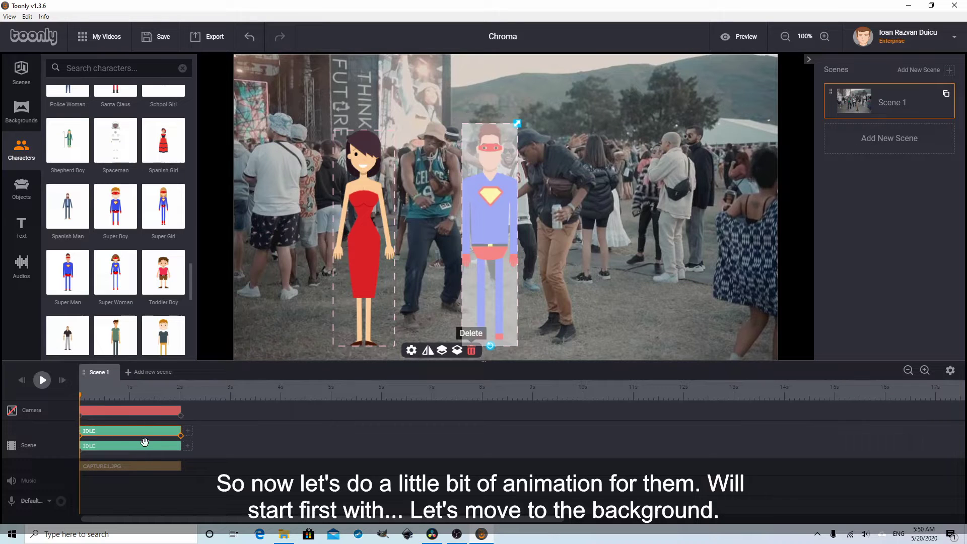
pyautogui.click(438, 352)
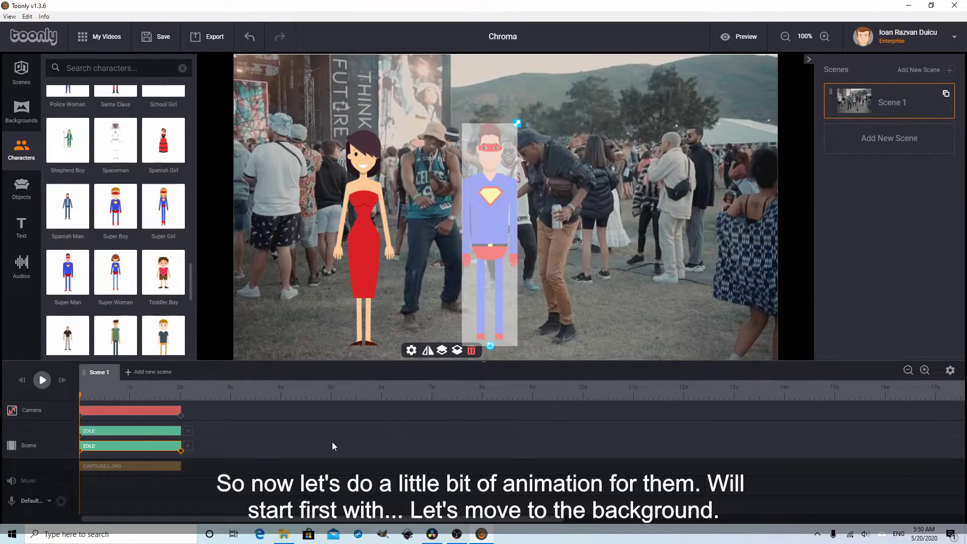
# Step: Change the animation type of the woman in the red dress to Walking
pyautogui.click(142, 432)
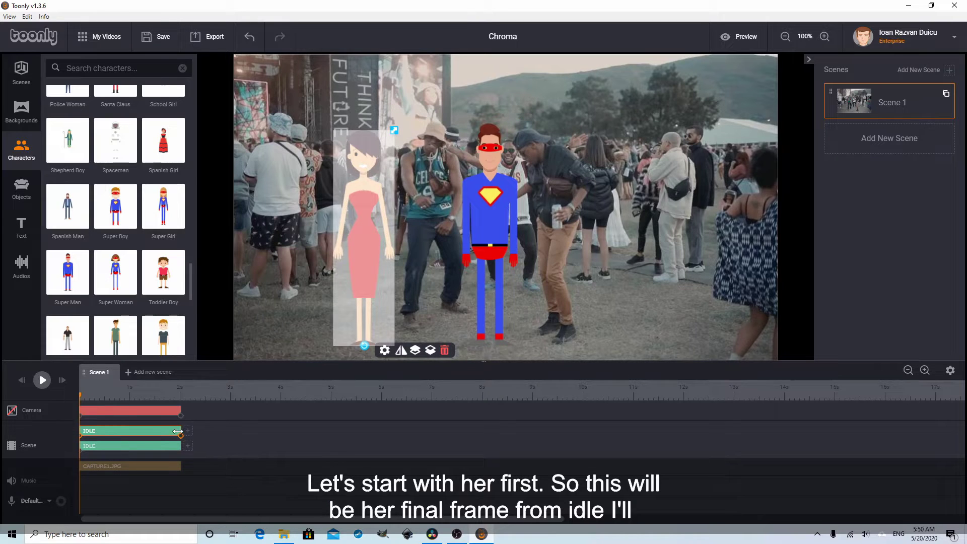
pyautogui.doubleClick(159, 430)
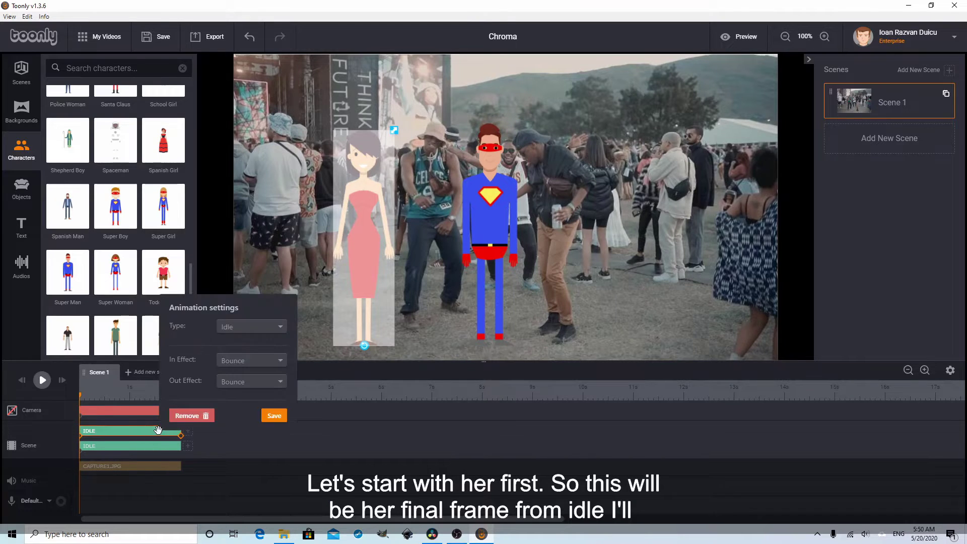
pyautogui.click(252, 325)
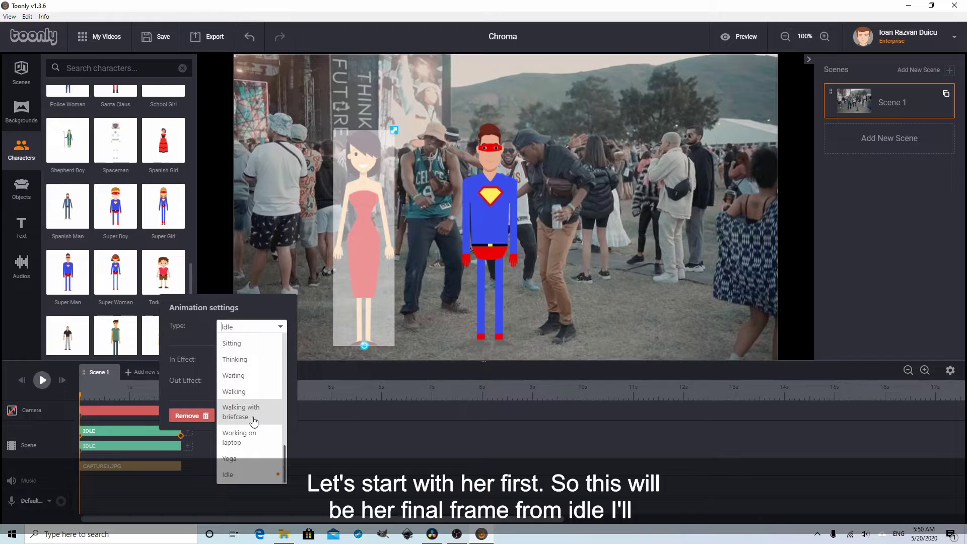
pyautogui.click(261, 392)
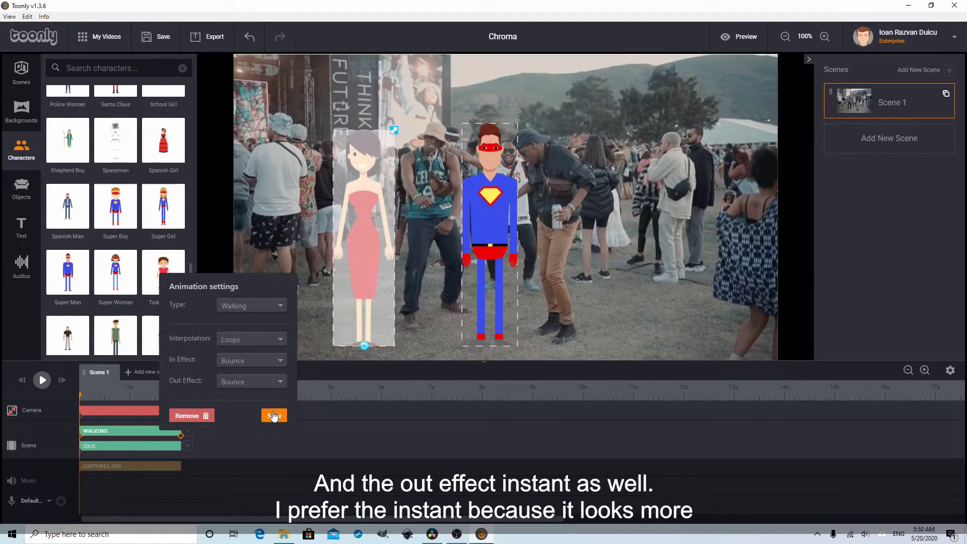
# Step: Set both the in effect and the out effect of the woman's walking animation to Instant and save the settings
pyautogui.click(274, 337)
pyautogui.click(282, 340)
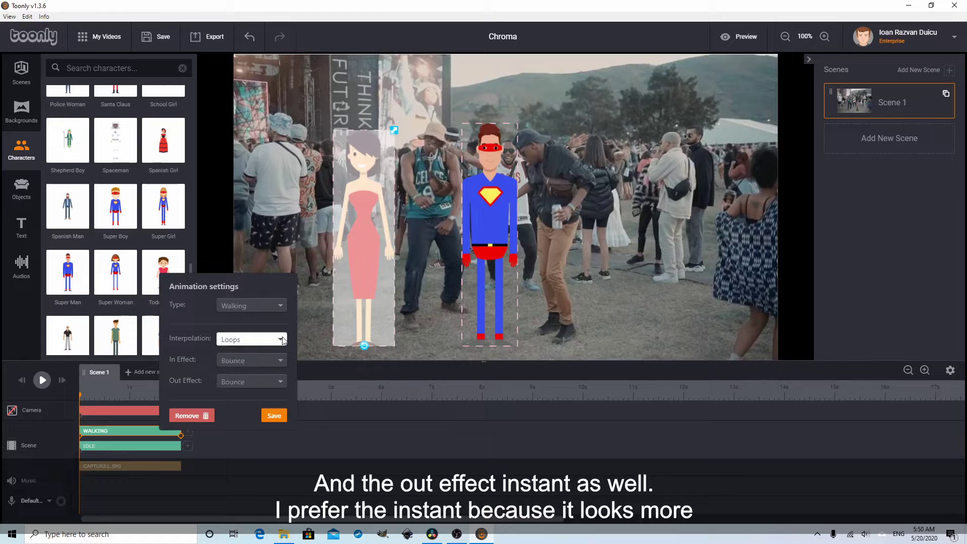
pyautogui.click(280, 360)
pyautogui.click(275, 378)
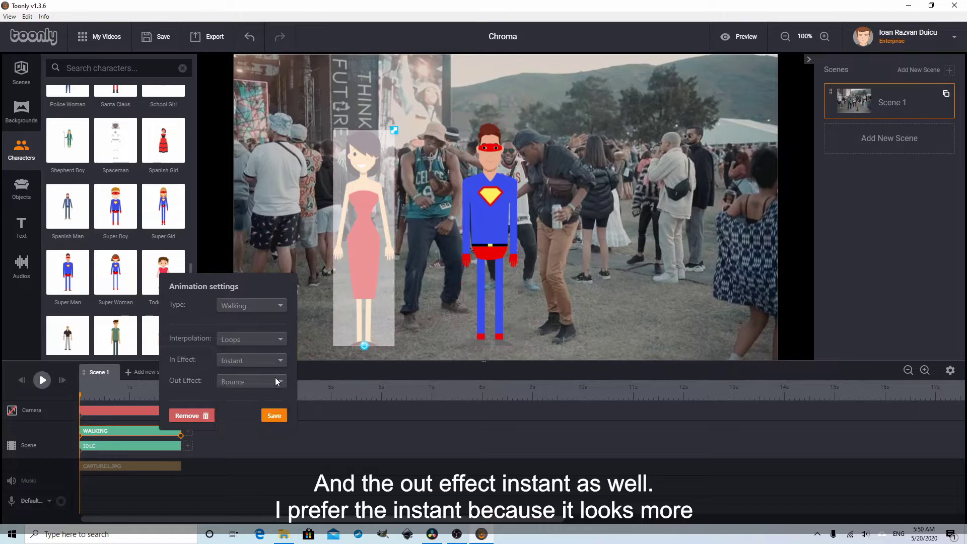
pyautogui.click(278, 383)
pyautogui.click(271, 395)
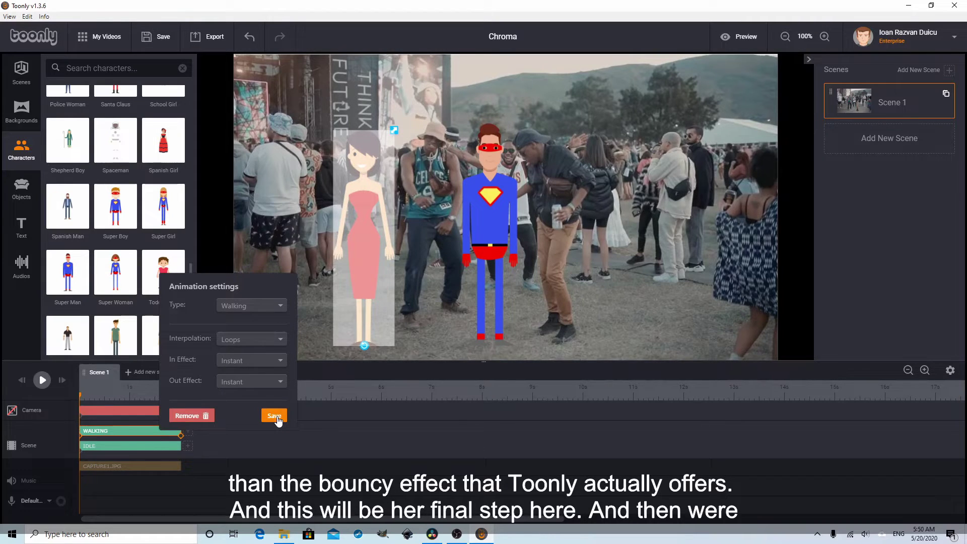
pyautogui.click(274, 416)
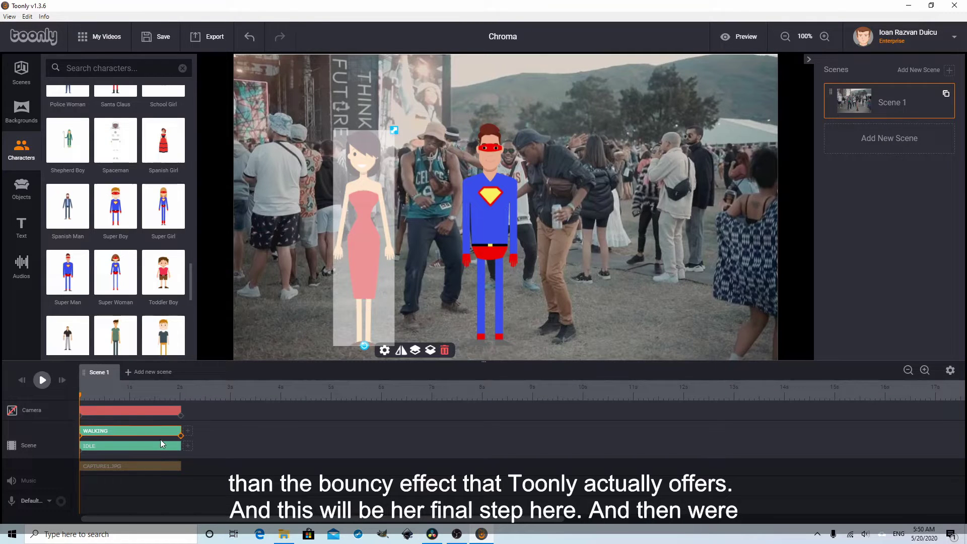
# Step: At the start keyframe of the woman's walking animation, move her off the left side of the scene
pyautogui.click(179, 437)
pyautogui.click(80, 437)
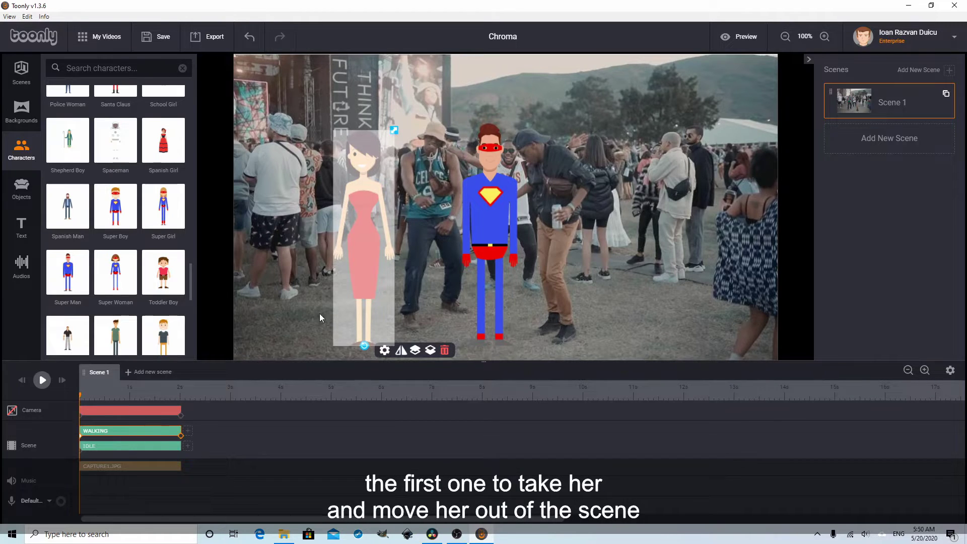
pyautogui.moveTo(358, 291); pyautogui.dragTo(213, 294)
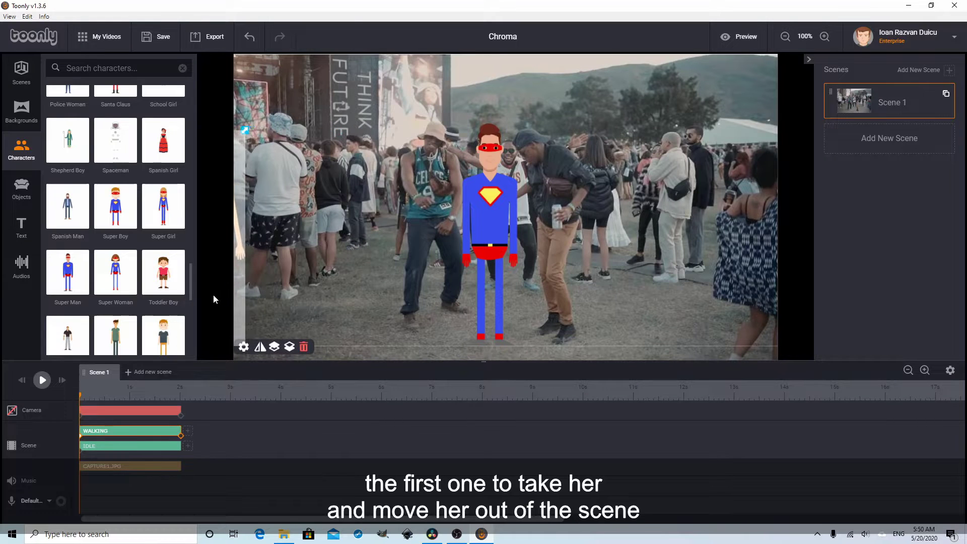
# Step: Play the woman's walk, flip her horizontally so she faces her walking direction, and replay the scene
pyautogui.click(38, 381)
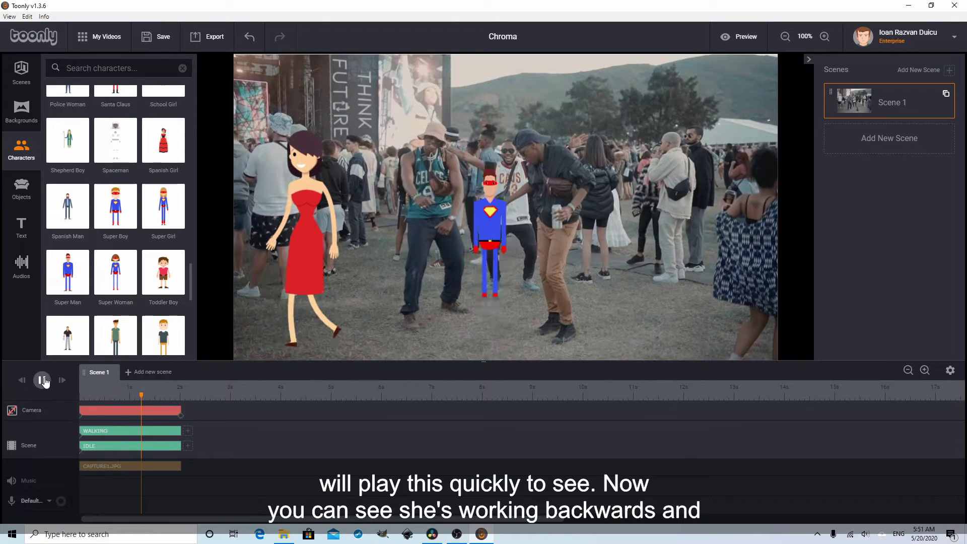
pyautogui.click(42, 380)
pyautogui.click(317, 270)
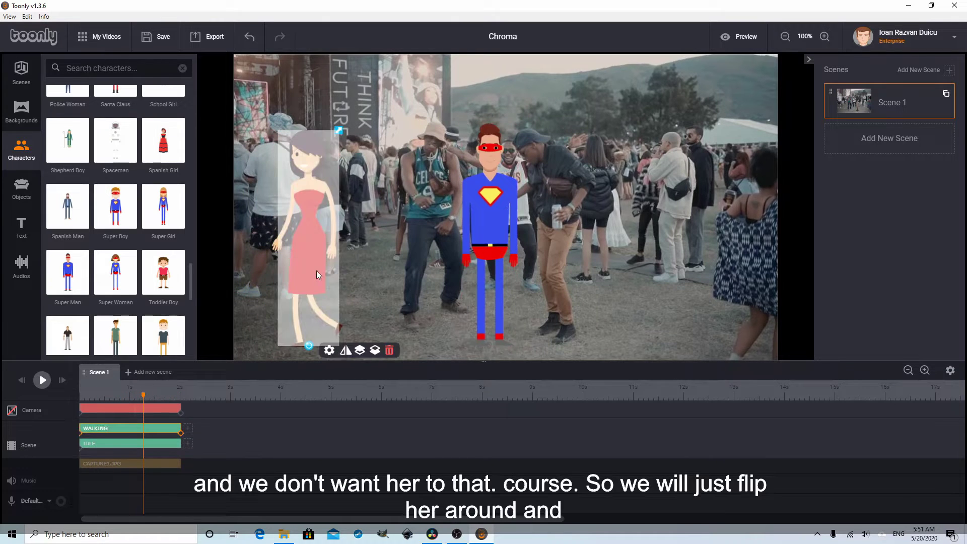
pyautogui.click(345, 350)
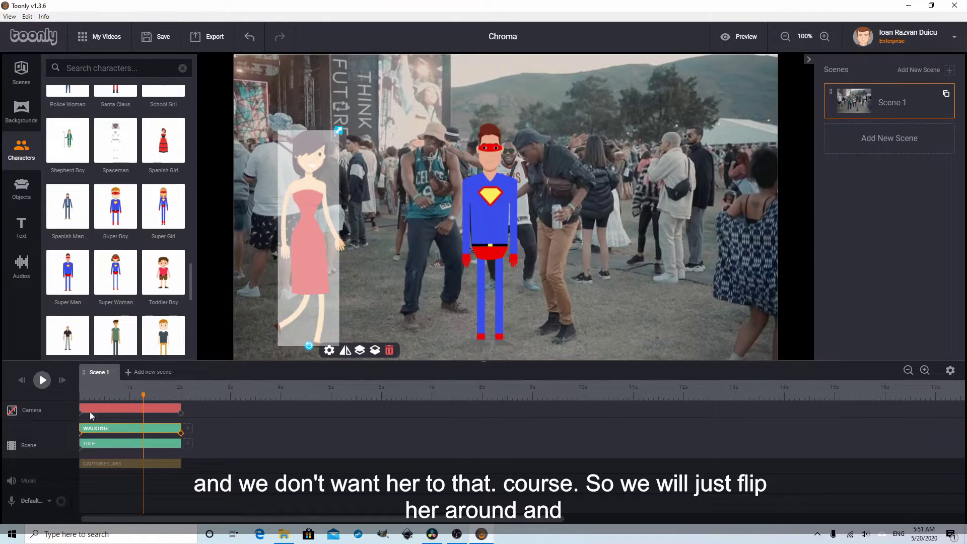
pyautogui.click(42, 380)
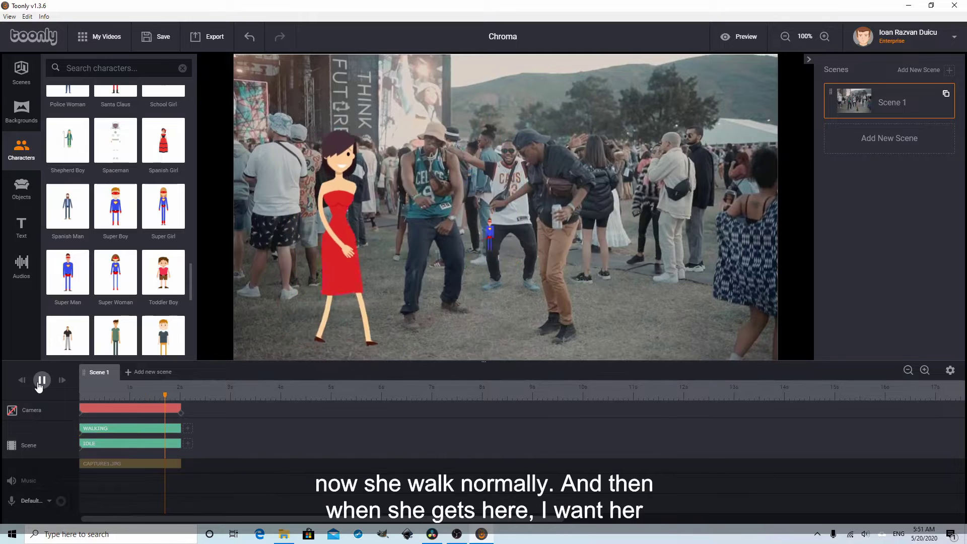
# Step: Add a Dancing animation for the woman in the red dress right after her walking animation
pyautogui.click(187, 431)
pyautogui.click(291, 407)
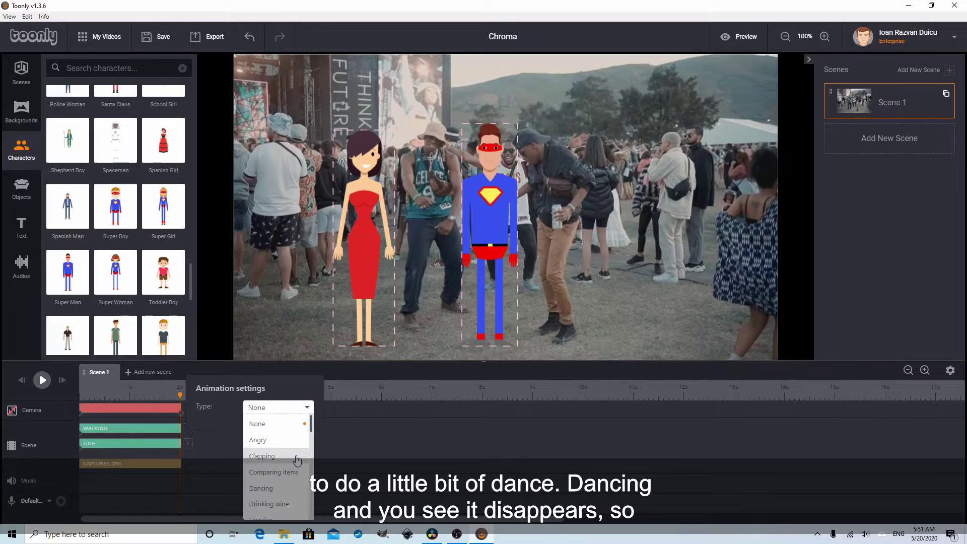
pyautogui.write('da')
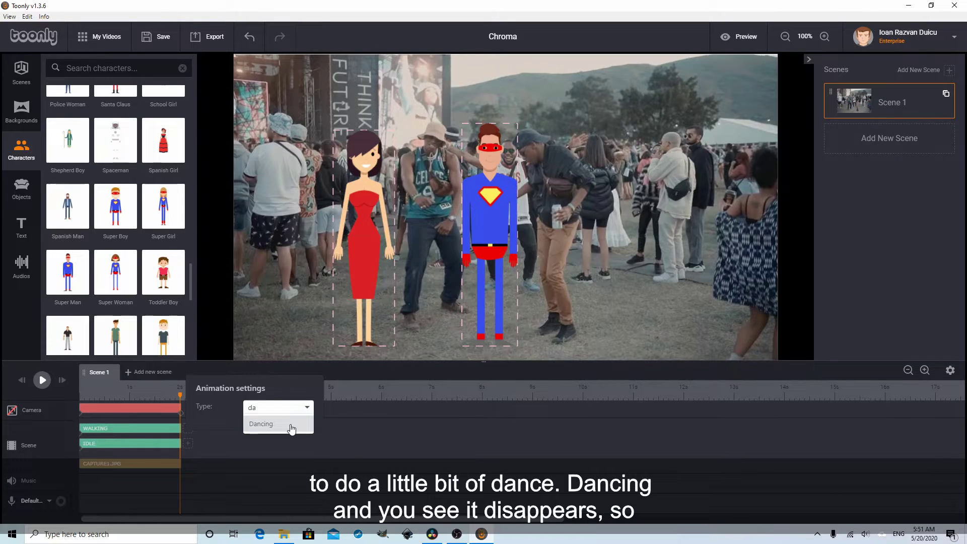
pyautogui.click(291, 426)
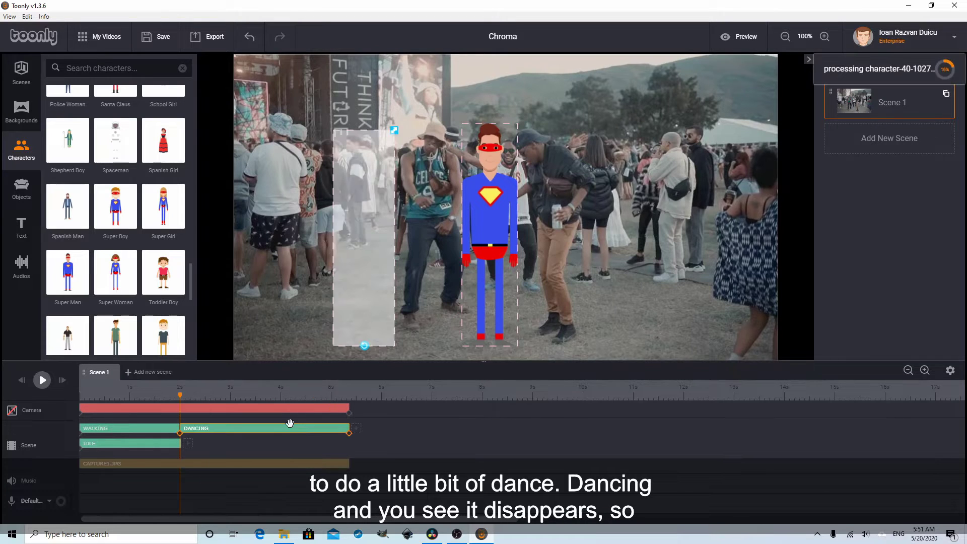
# Step: Set both the in effect and the out effect of the woman's dancing animation to Instant and save the settings
pyautogui.click(236, 428)
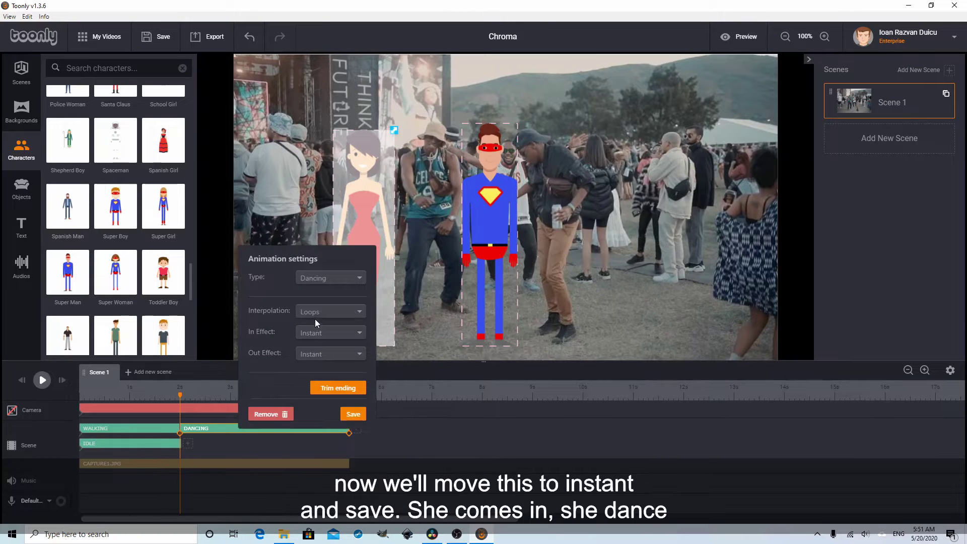
pyautogui.click(314, 334)
pyautogui.click(314, 350)
pyautogui.click(353, 414)
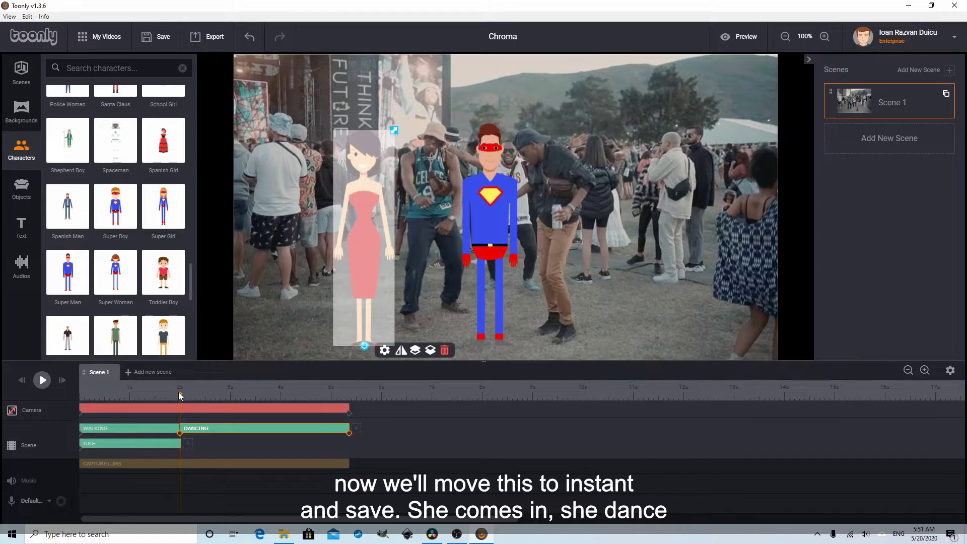
# Step: Preview the scene from its beginning and shorten the woman's dancing animation so it ends at about 4.5 s
pyautogui.moveTo(178, 391); pyautogui.dragTo(65, 389)
pyautogui.press('space')
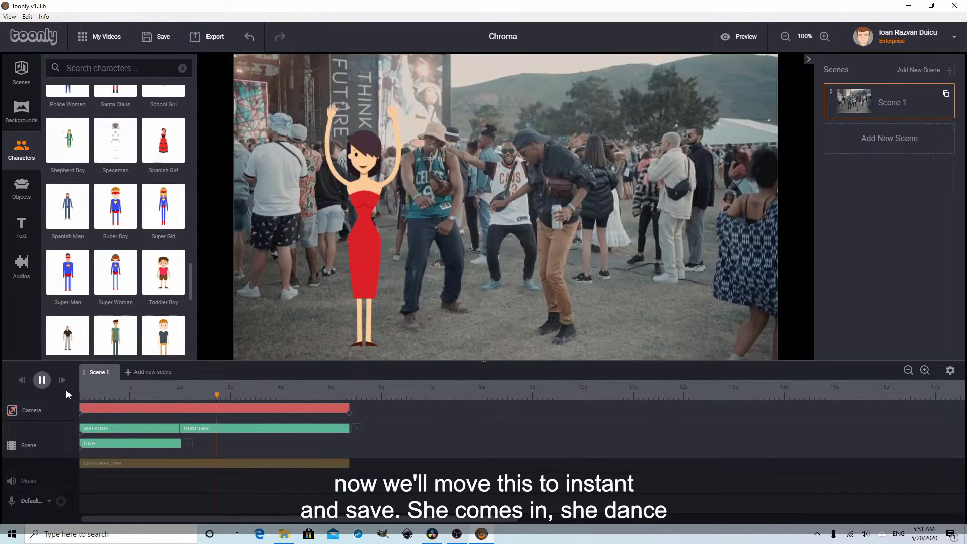
pyautogui.press('space')
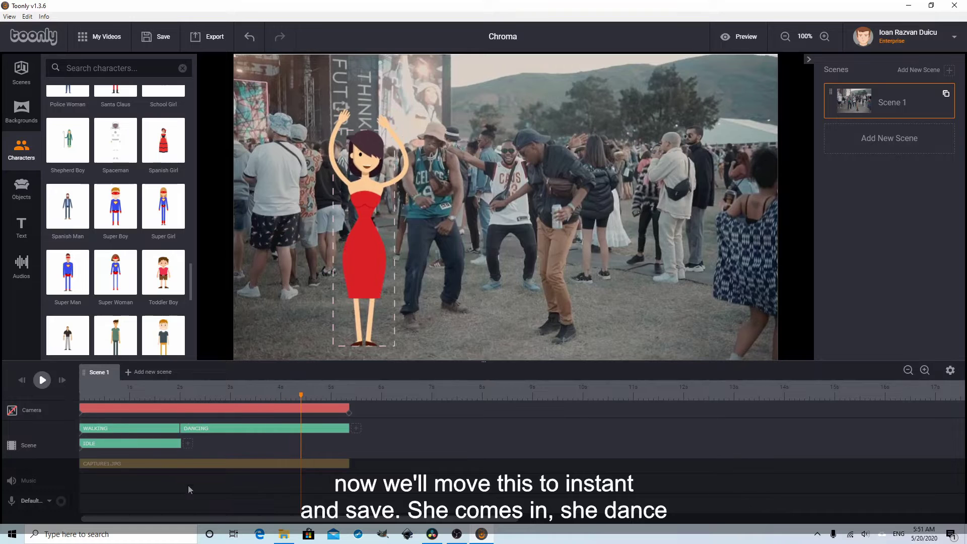
pyautogui.moveTo(349, 430); pyautogui.dragTo(308, 430)
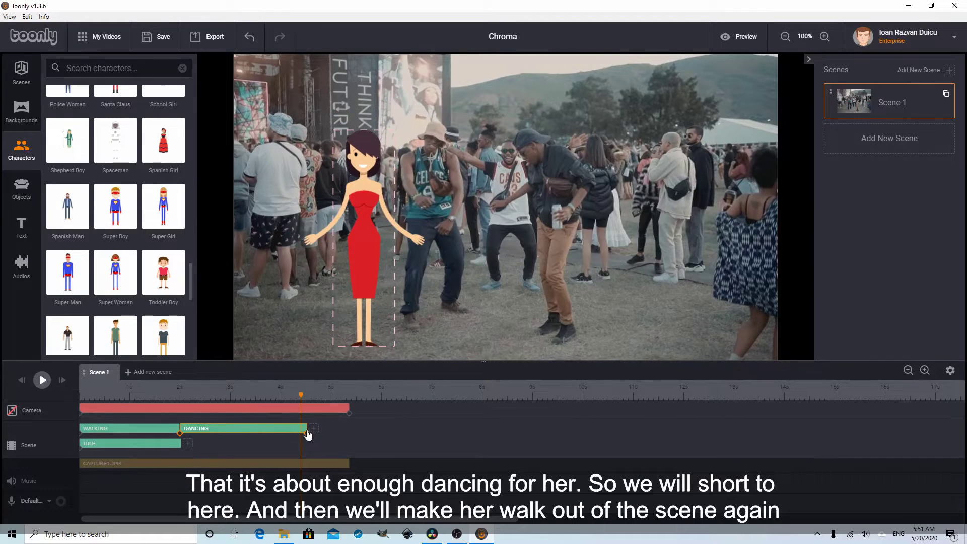
# Step: Add a second Walking animation for the woman directly after her dancing animation
pyautogui.click(322, 448)
pyautogui.click(313, 429)
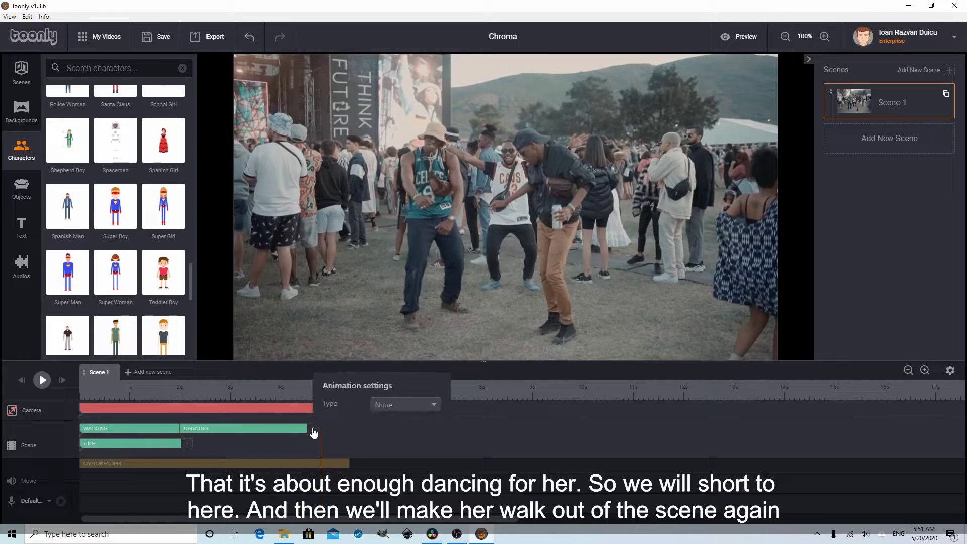
pyautogui.click(432, 406)
pyautogui.write('wa')
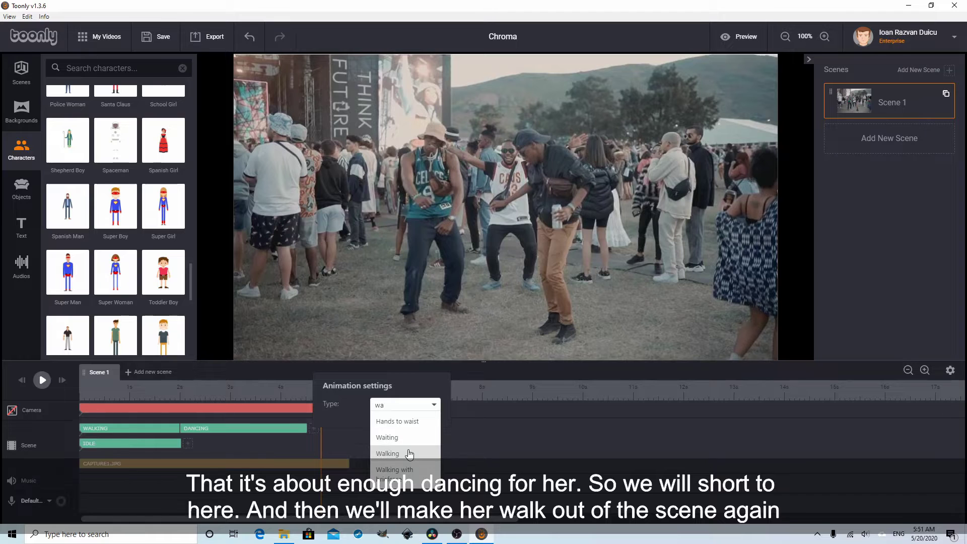
pyautogui.click(408, 452)
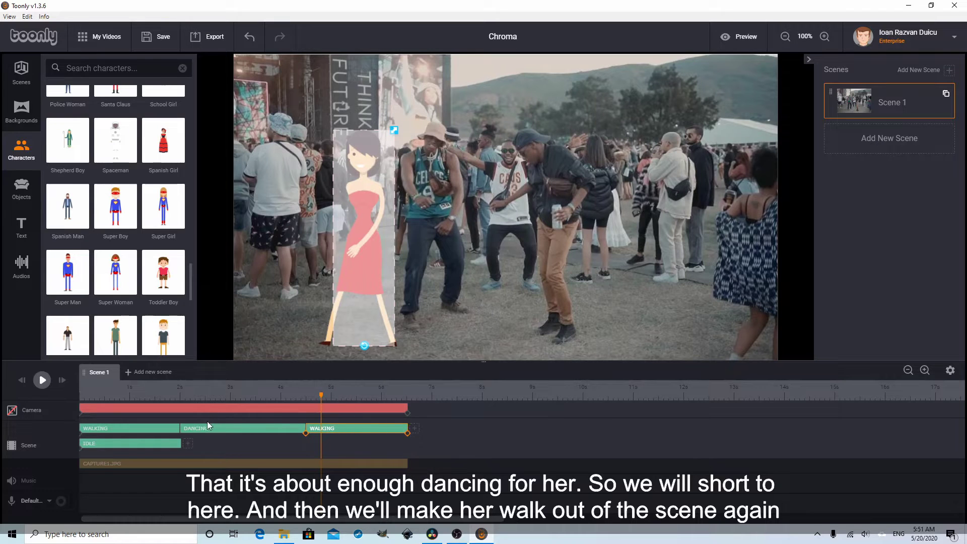
# Step: Play the second walk, and at its end keyframe move the woman straight off the left side of the scene
pyautogui.press('space')
pyautogui.press('space')
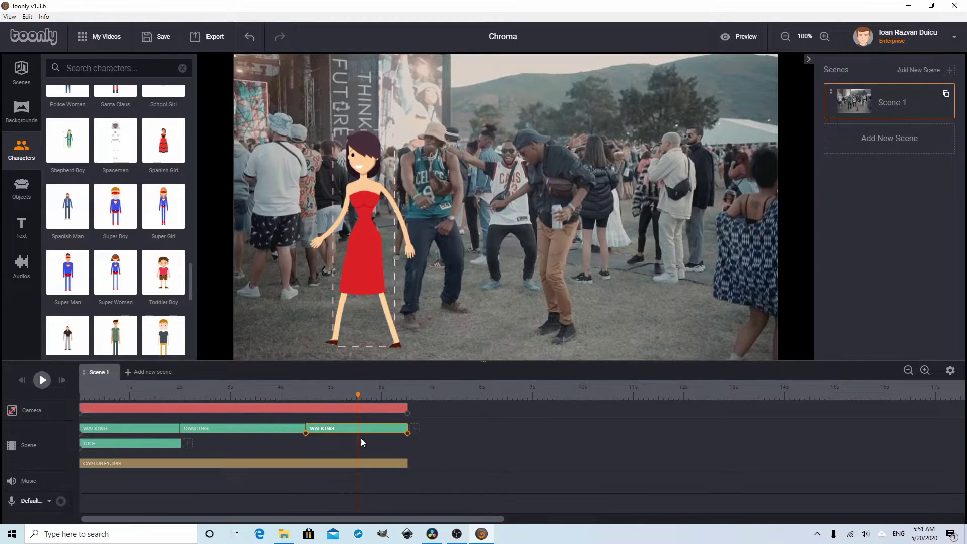
pyautogui.press('space')
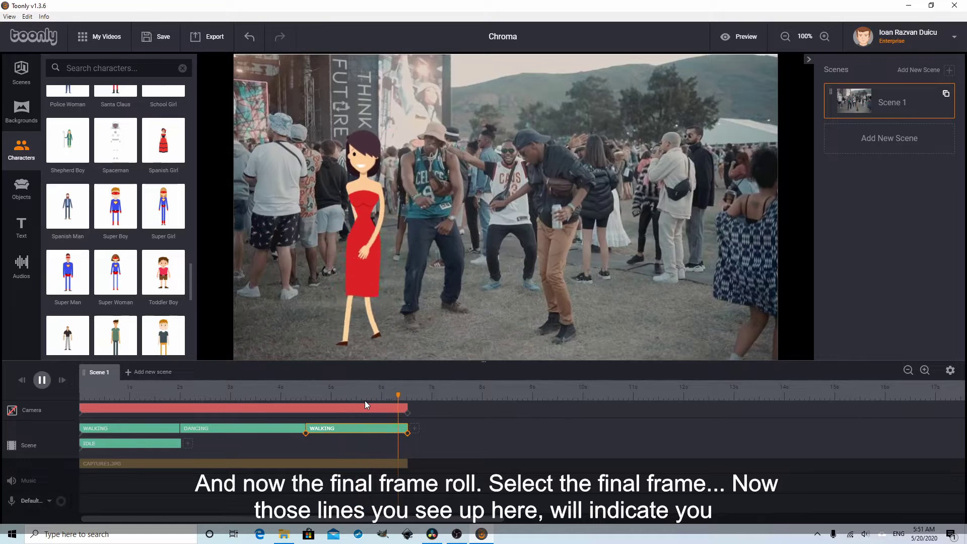
pyautogui.click(407, 432)
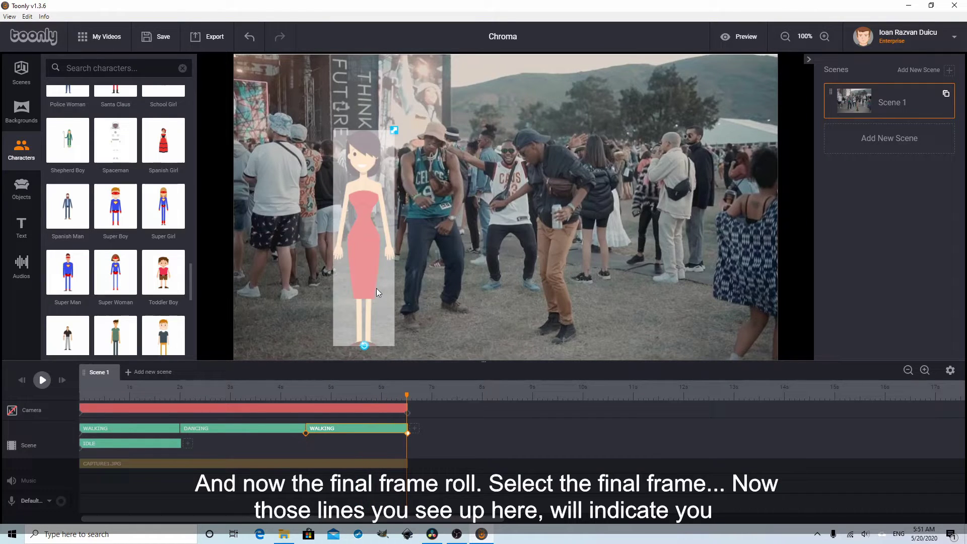
pyautogui.moveTo(377, 288); pyautogui.dragTo(218, 288)
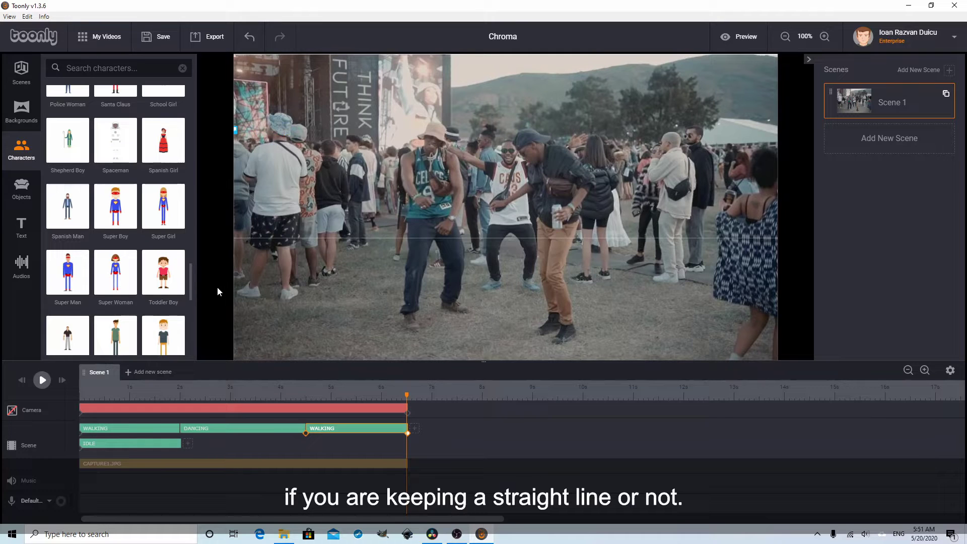
pyautogui.click(17, 380)
pyautogui.click(42, 381)
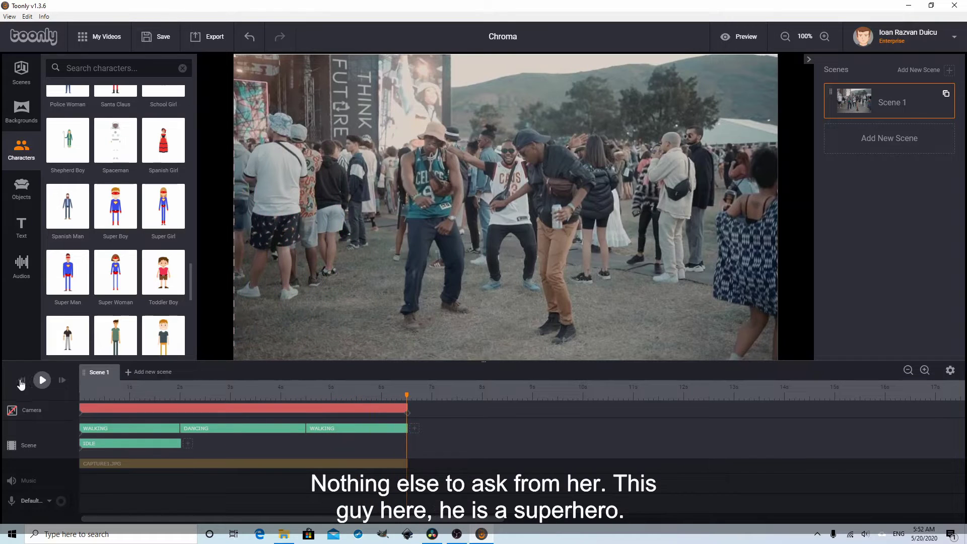
# Step: Change the superhero's animation type to Flying in
pyautogui.click(132, 443)
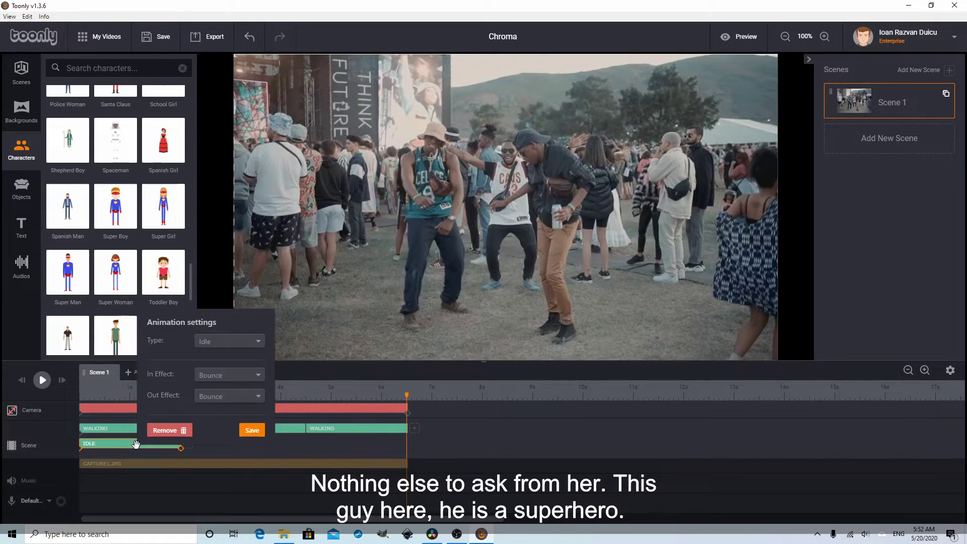
pyautogui.click(231, 341)
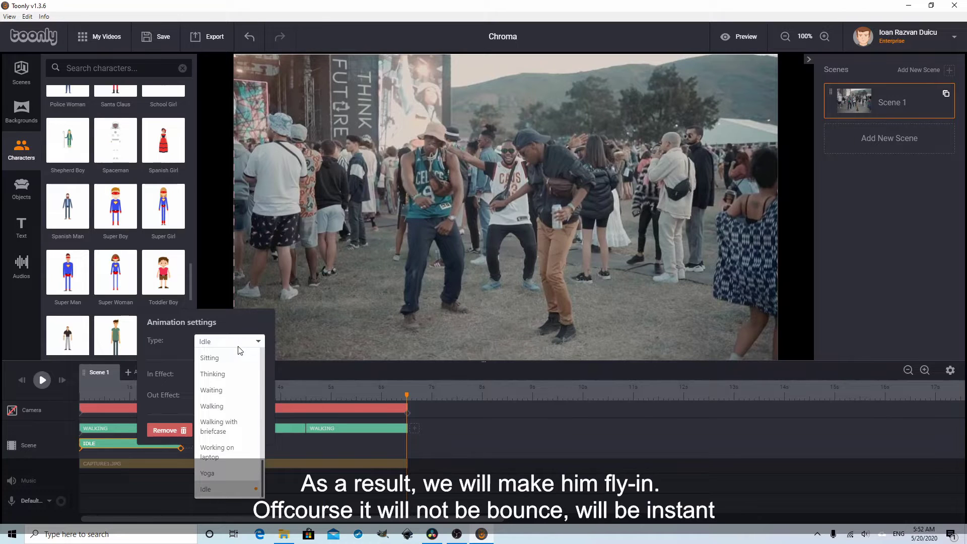
pyautogui.scroll(5, 238, 350)
pyautogui.click(233, 359)
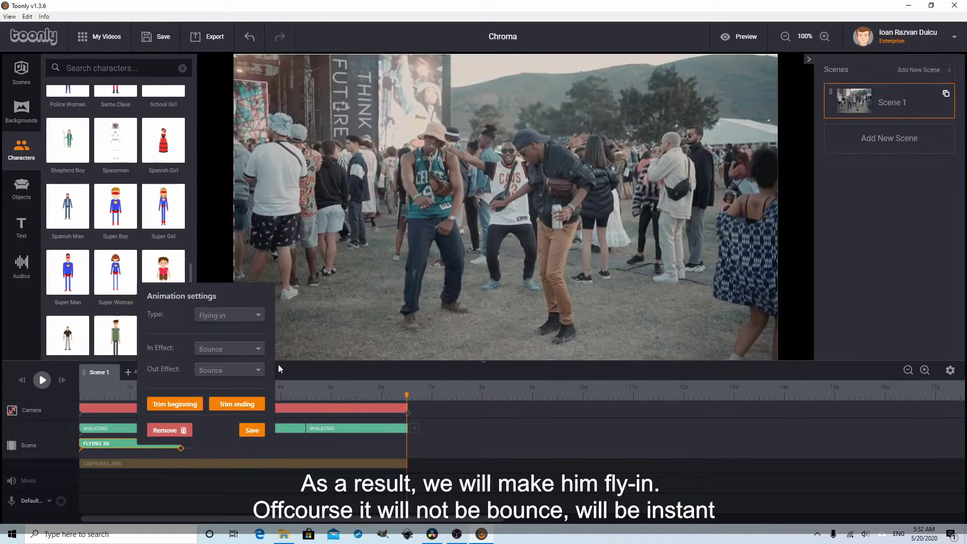
# Step: Set both the in effect and the out effect of the superhero's flying animation to Instant and save the settings
pyautogui.click(248, 354)
pyautogui.click(256, 368)
pyautogui.click(257, 370)
pyautogui.click(255, 372)
pyautogui.click(247, 373)
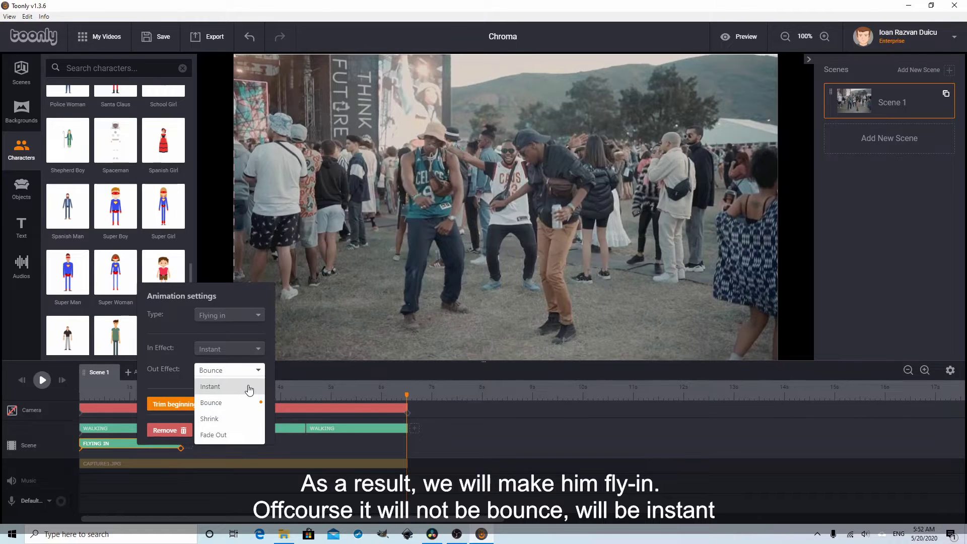
pyautogui.click(210, 386)
pyautogui.click(252, 430)
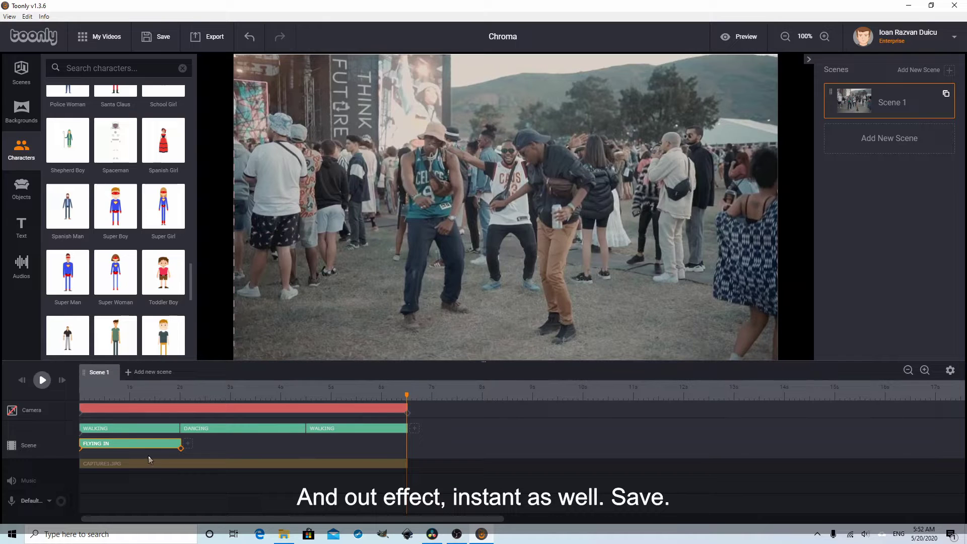
# Step: Extend the superhero's Flying in animation to about 3 s and move him above the scene at its start keyframe
pyautogui.moveTo(180, 444); pyautogui.dragTo(229, 443)
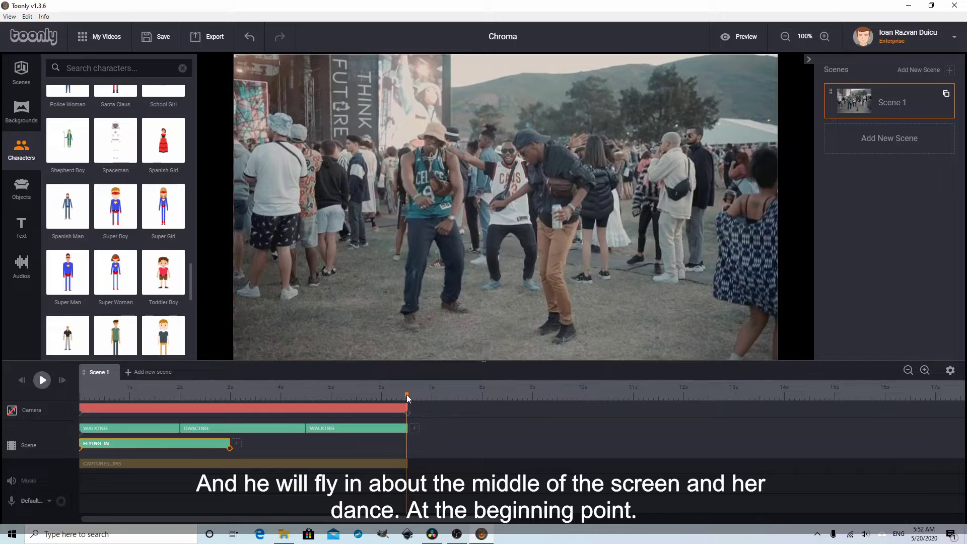
pyautogui.moveTo(407, 396); pyautogui.dragTo(78, 395)
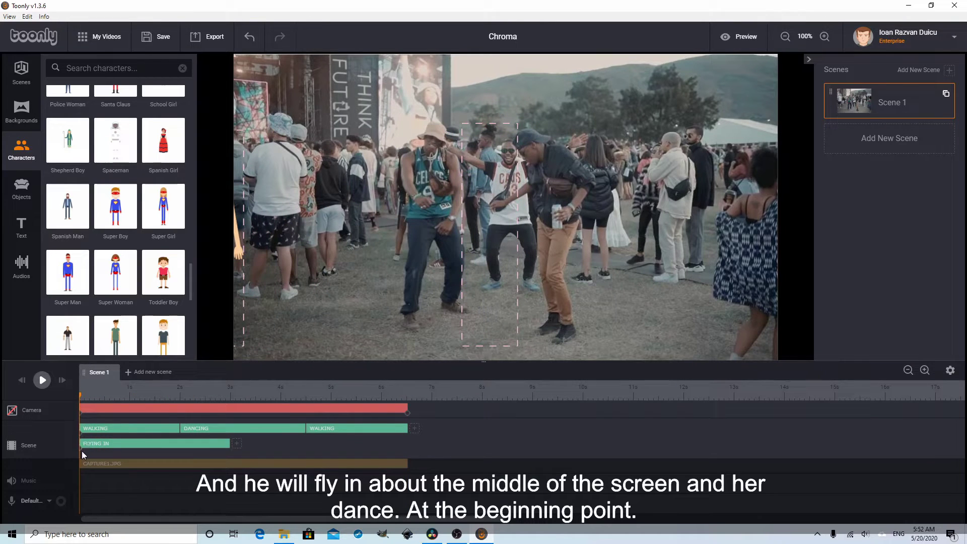
pyautogui.click(97, 446)
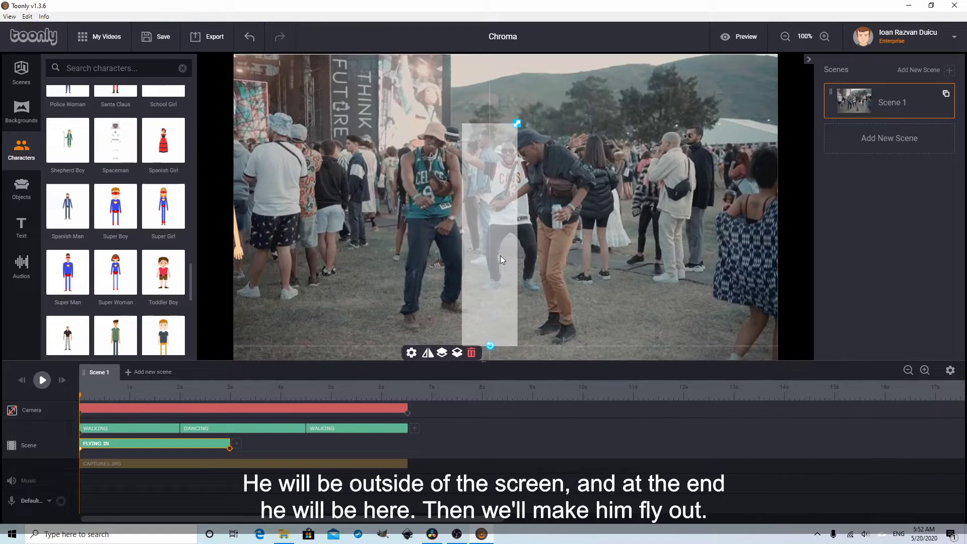
pyautogui.moveTo(500, 255); pyautogui.dragTo(498, 63)
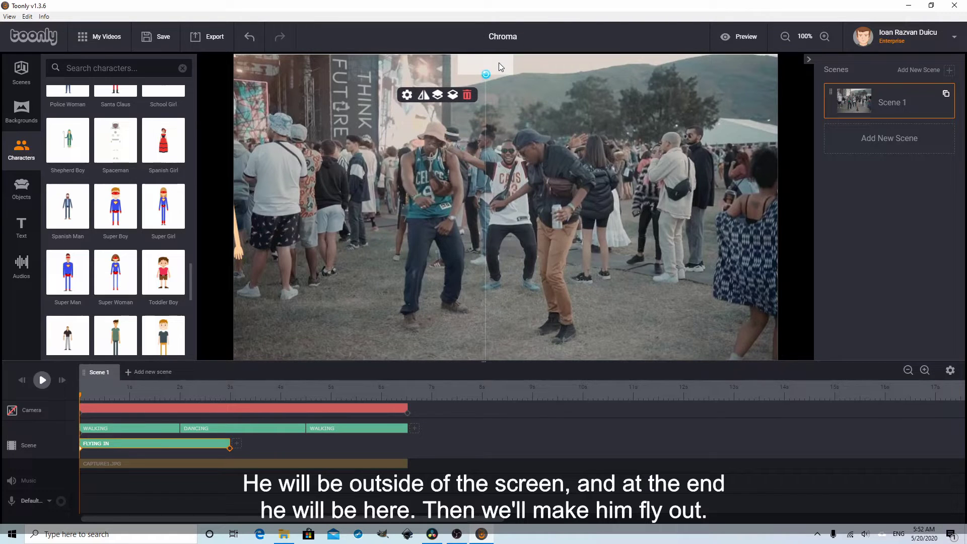
# Step: Add a Flying out animation for the superhero right after his Flying in animation
pyautogui.click(231, 450)
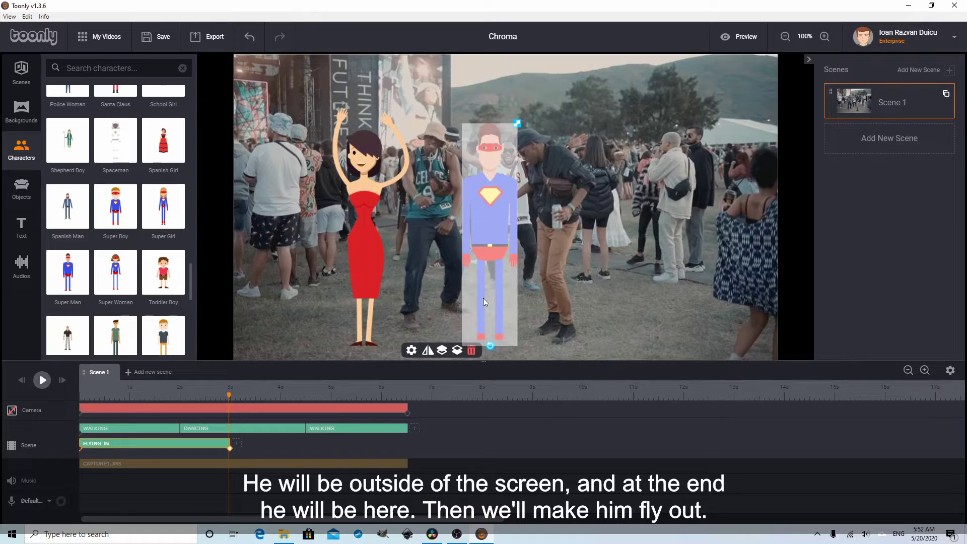
pyautogui.click(237, 444)
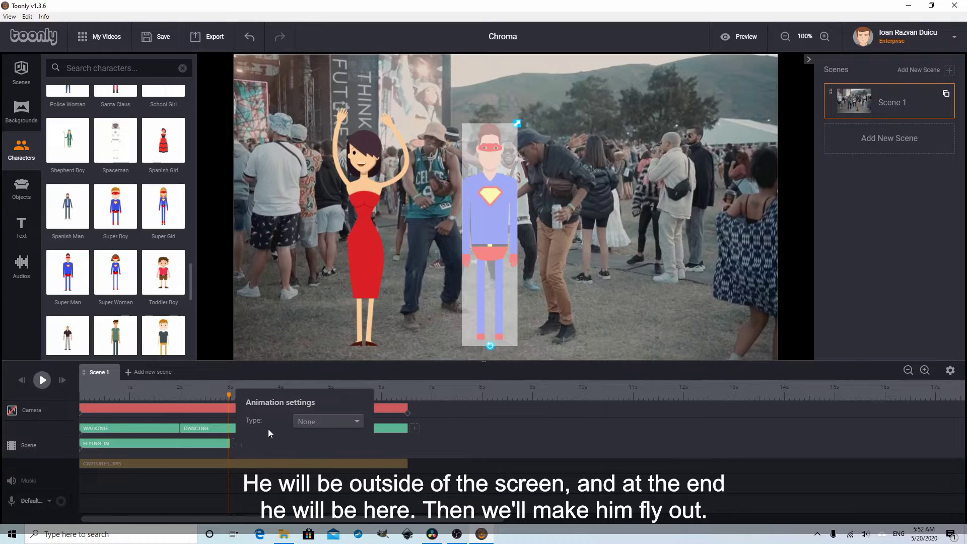
pyautogui.click(344, 425)
pyautogui.write('f')
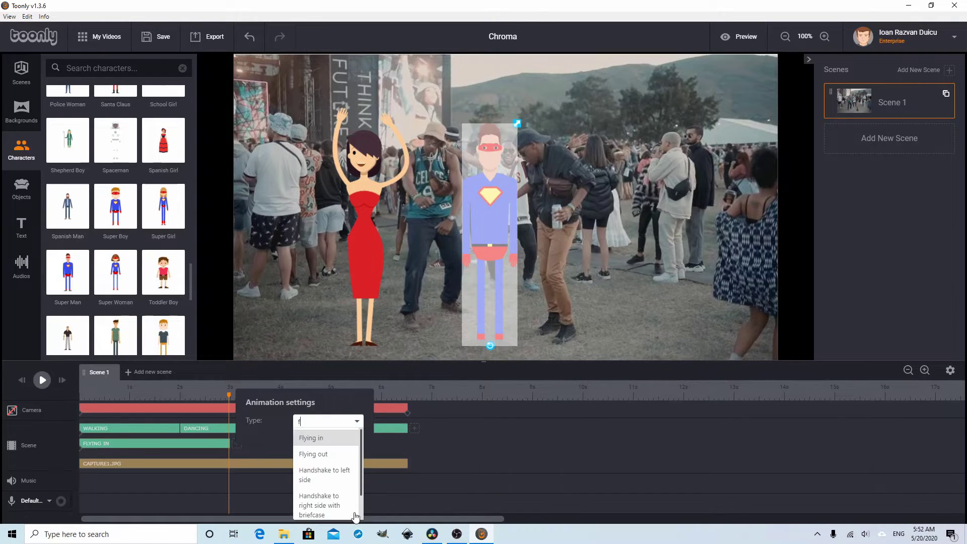
pyautogui.click(332, 455)
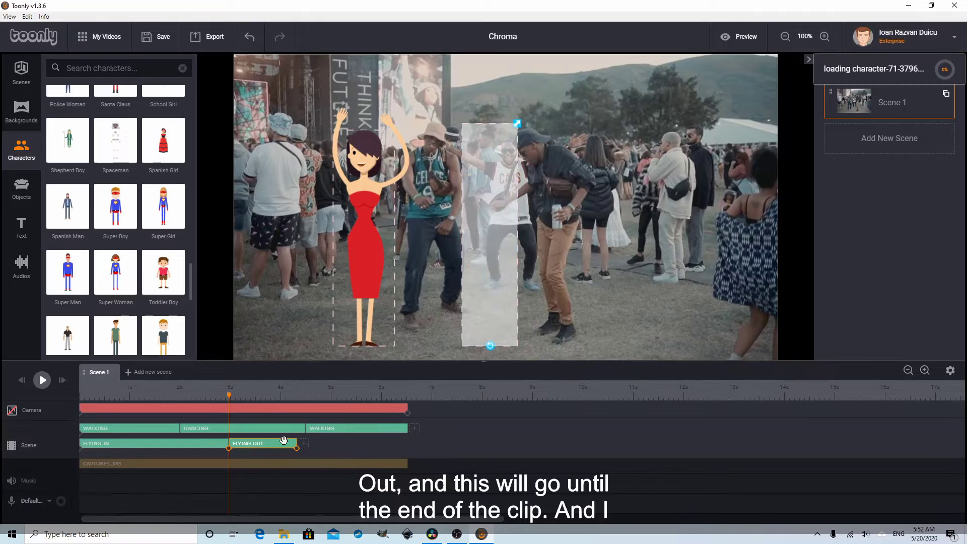
# Step: Extend the superhero's Flying out animation to the end of the clip and move him above the scene at its end keyframe
pyautogui.moveTo(299, 447); pyautogui.dragTo(405, 444)
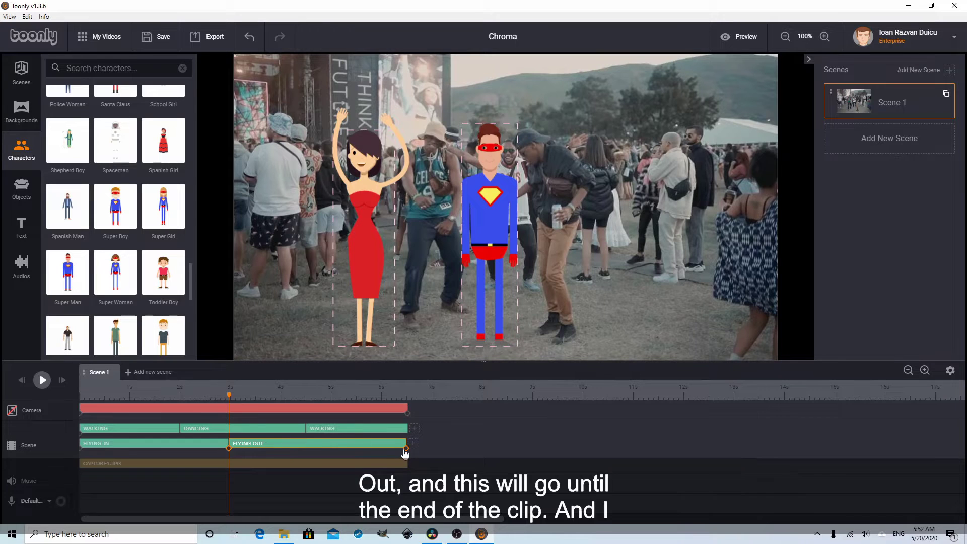
pyautogui.click(405, 450)
pyautogui.moveTo(493, 267); pyautogui.dragTo(496, 31)
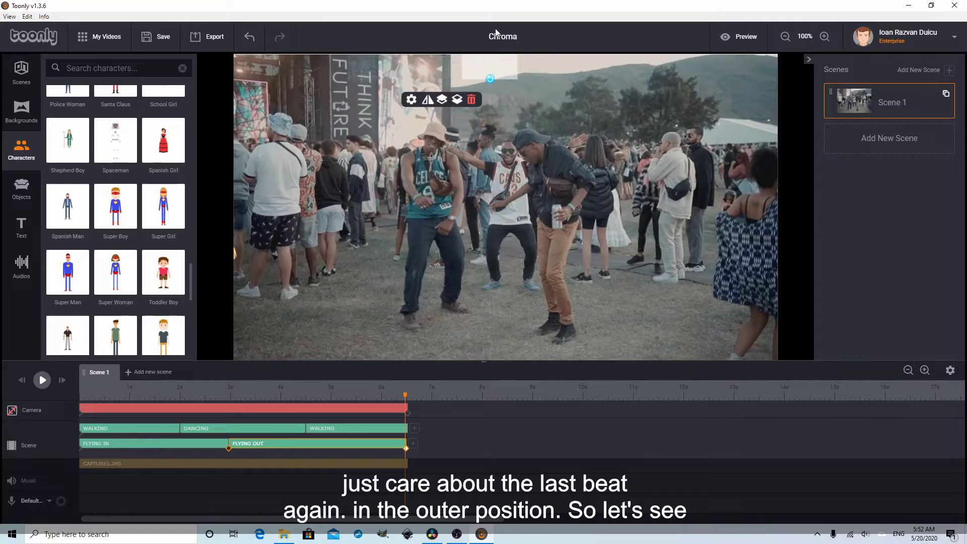
pyautogui.moveTo(501, 69); pyautogui.dragTo(500, 54)
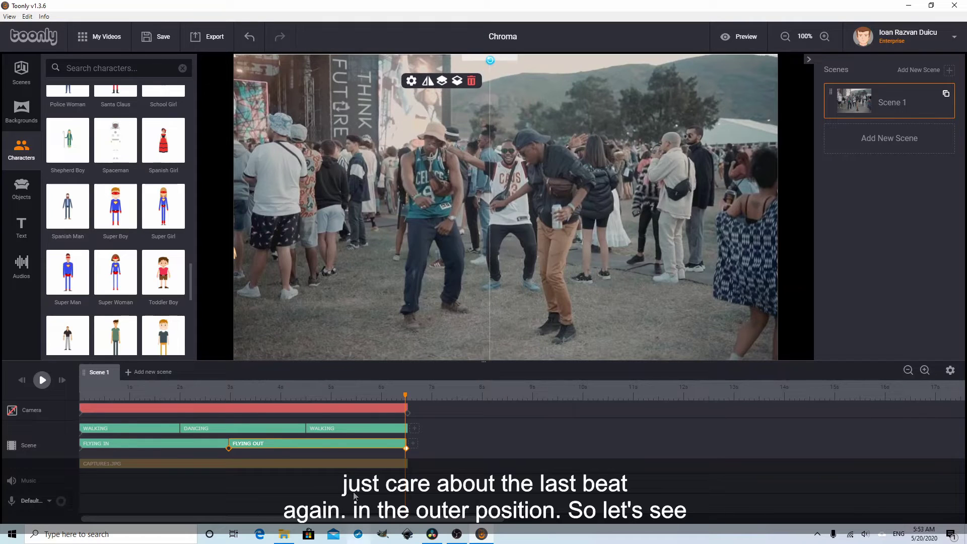
# Step: Play the whole animation from the start and review both characters around 3.4 s
pyautogui.click(21, 380)
pyautogui.click(43, 380)
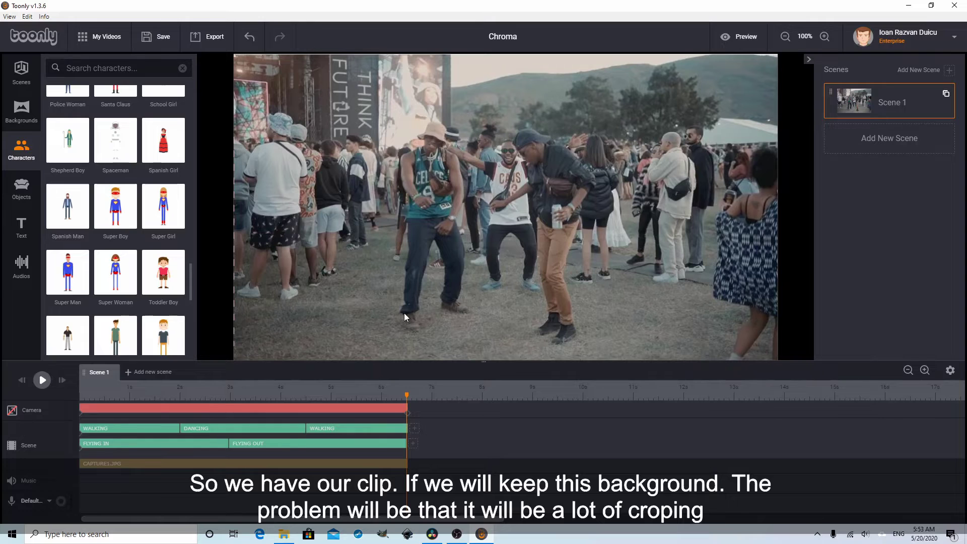
pyautogui.moveTo(406, 396); pyautogui.dragTo(253, 398)
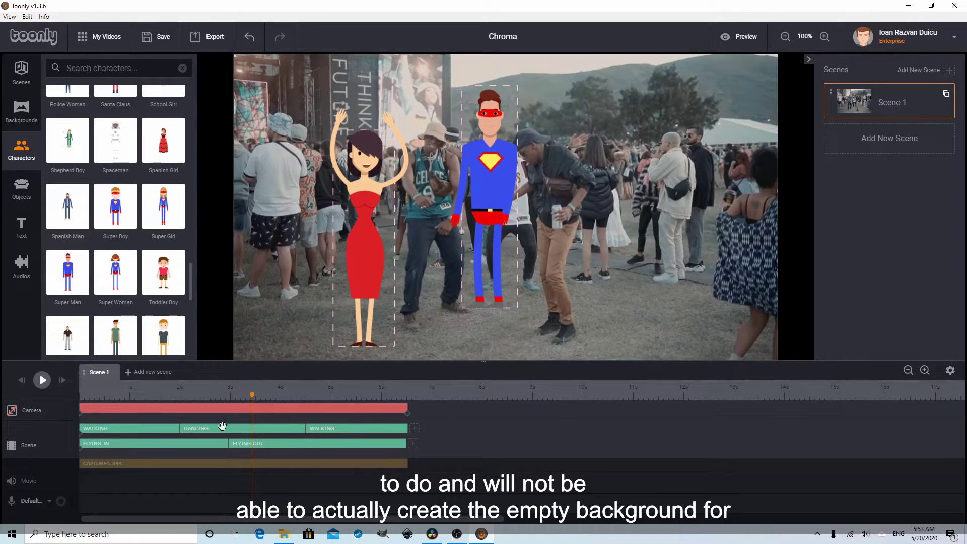
# Step: Add the Green_Chroma background to the scene and remove the Capture1.JPG background
pyautogui.click(21, 110)
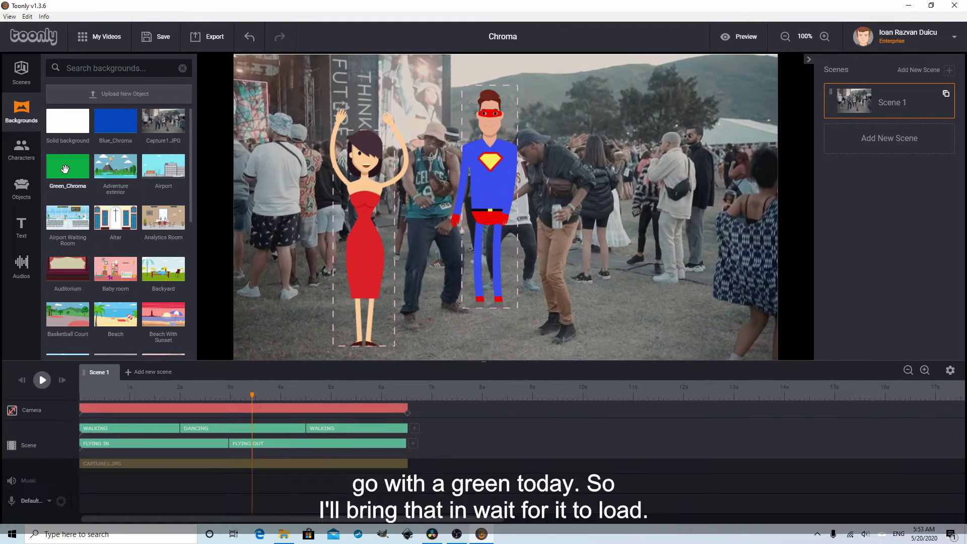
pyautogui.moveTo(67, 166); pyautogui.dragTo(511, 272)
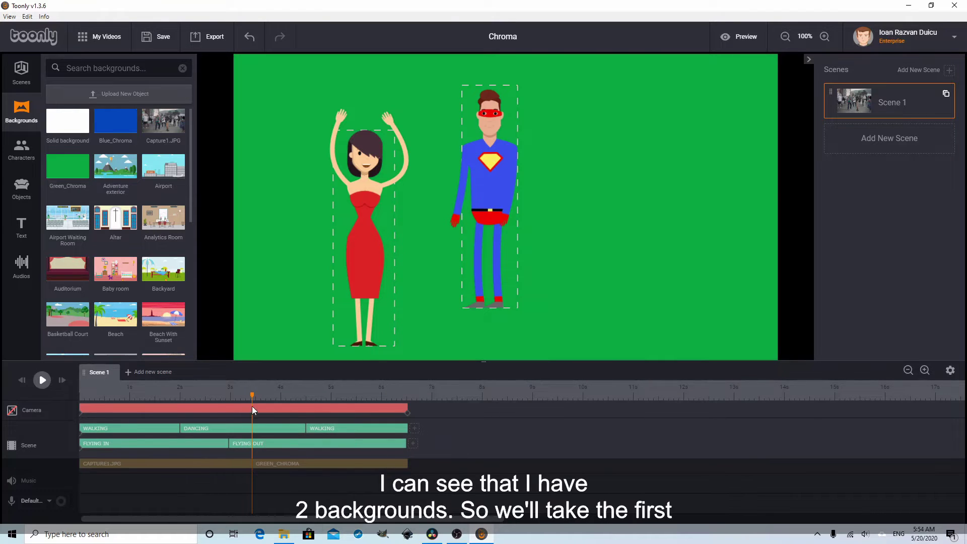
pyautogui.click(191, 396)
pyautogui.press('space')
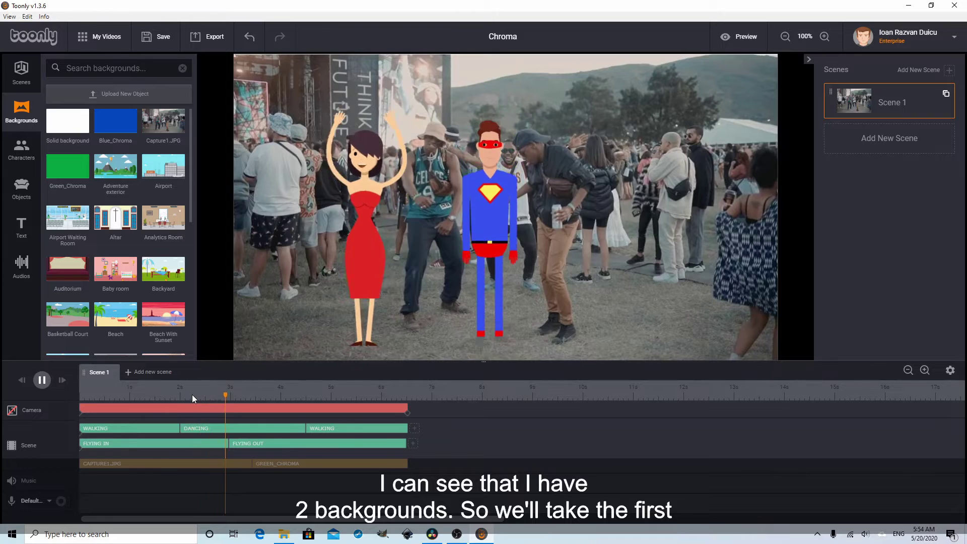
pyautogui.press('space')
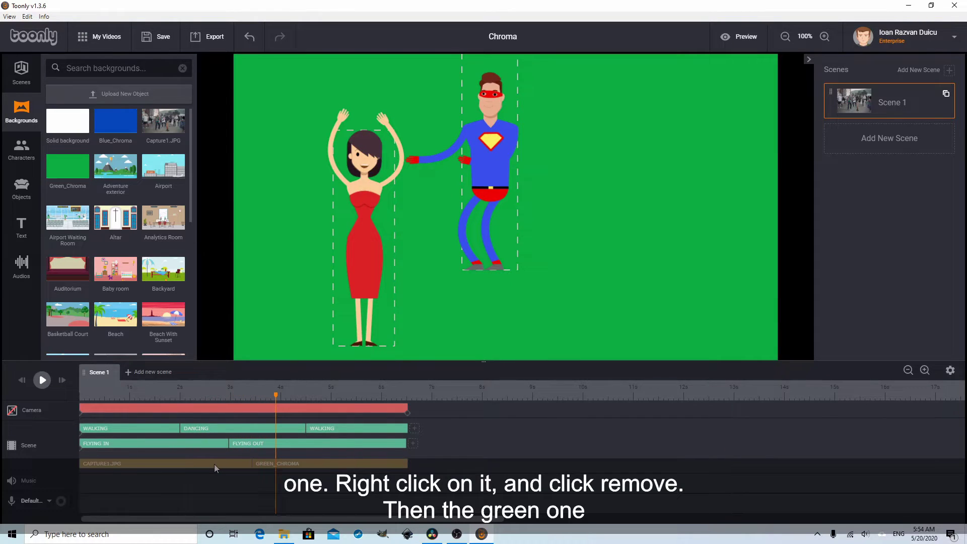
pyautogui.rightClick(213, 464)
pyautogui.click(242, 450)
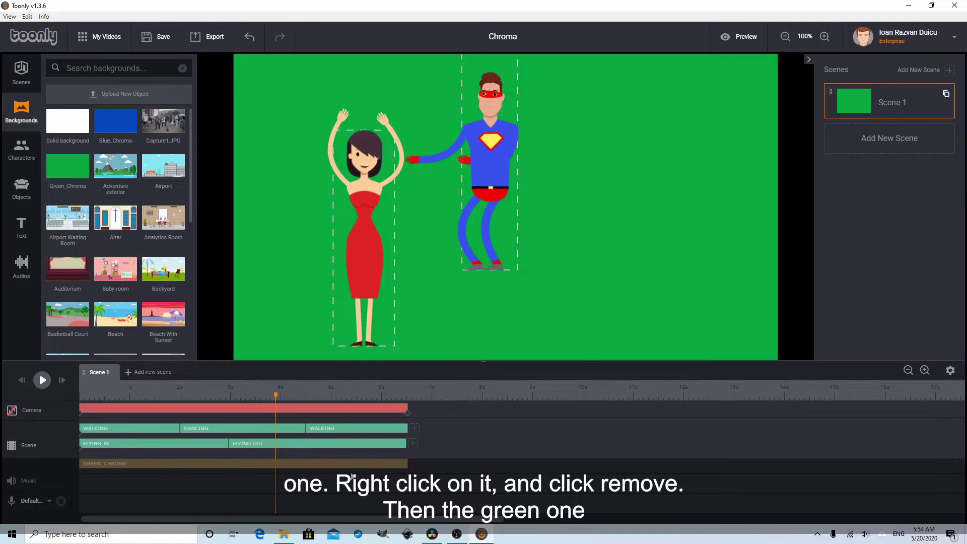
# Step: Play the first 2 s of the animation over the green background
pyautogui.moveTo(275, 399); pyautogui.dragTo(54, 397)
pyautogui.press('space')
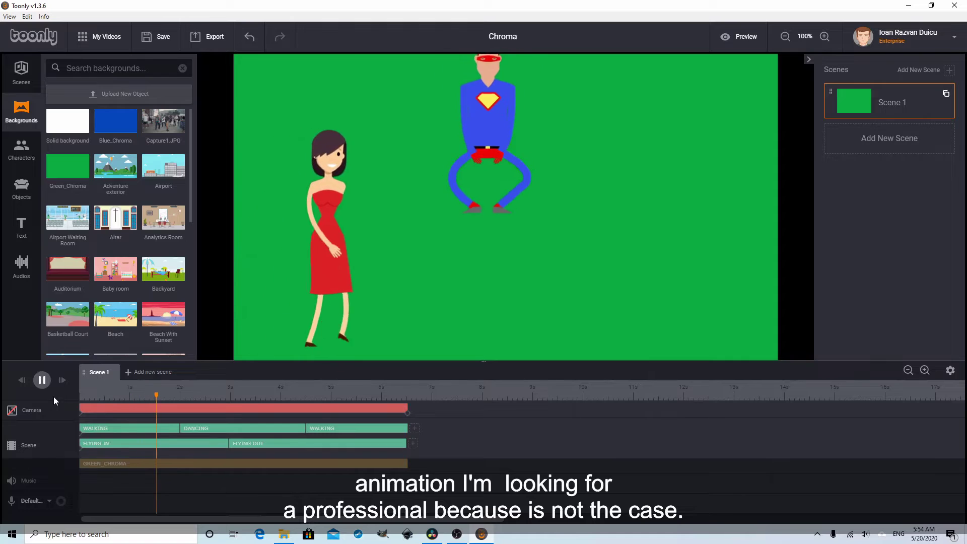
pyautogui.press('space')
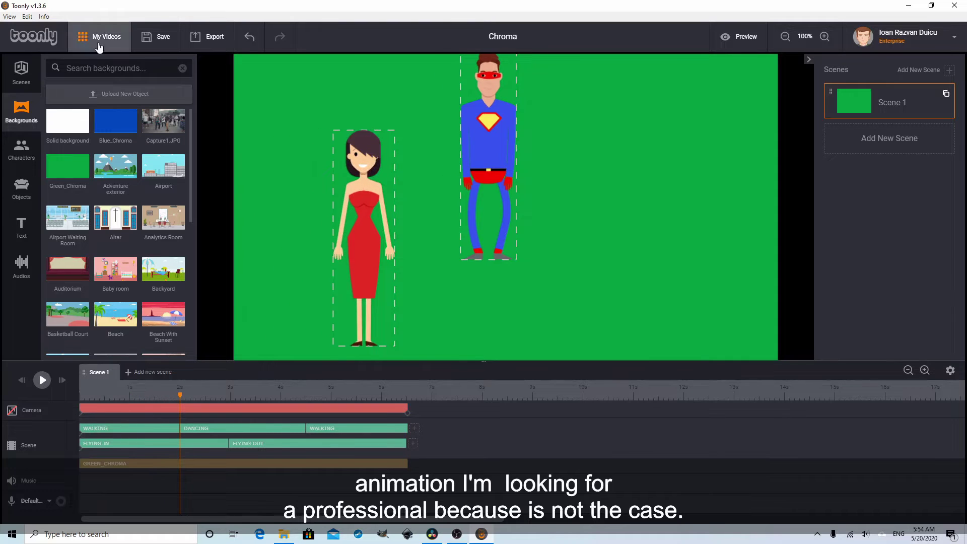
# Step: Export the video as a 1080p, maximum-quality MP4, overwriting the Chroma tutorial file in the Tutorial 2 folder
pyautogui.click(207, 36)
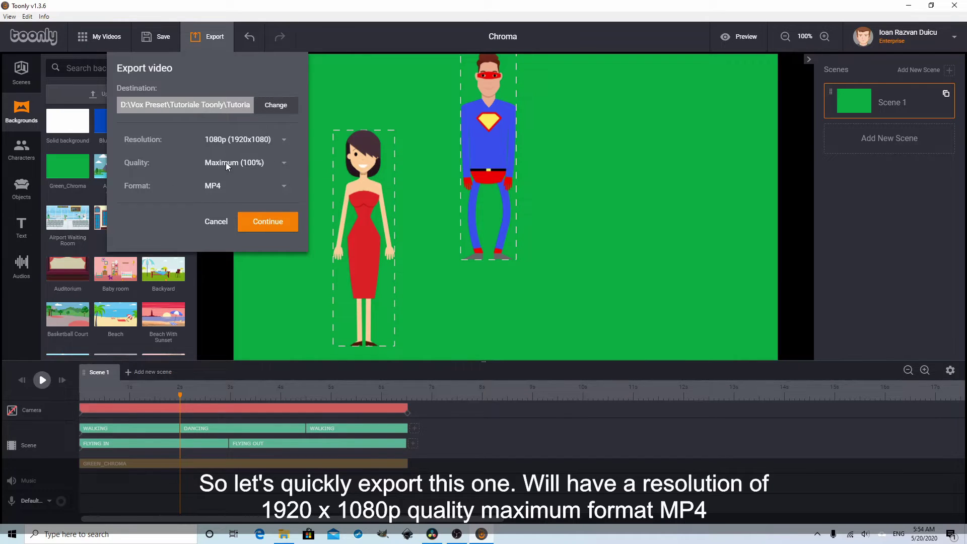
pyautogui.click(275, 107)
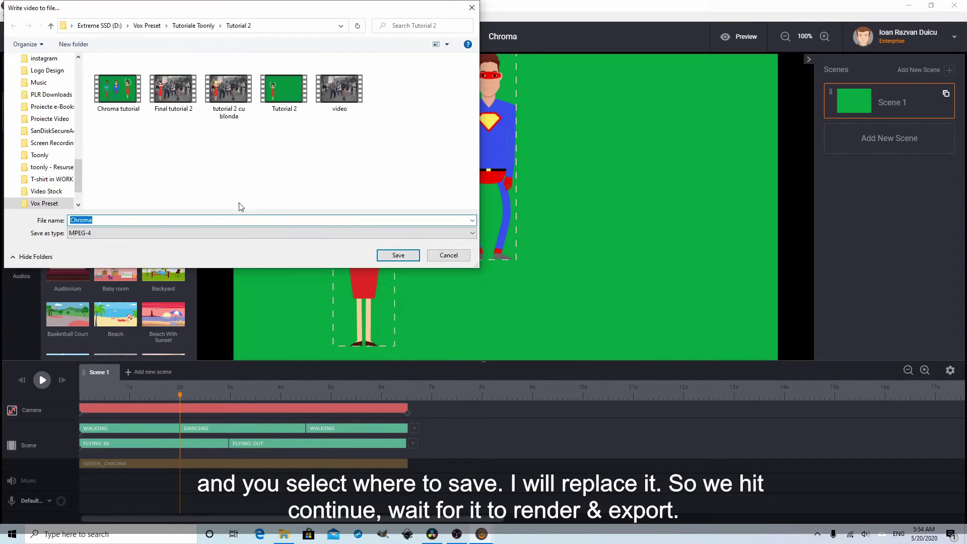
pyautogui.click(122, 100)
pyautogui.click(407, 255)
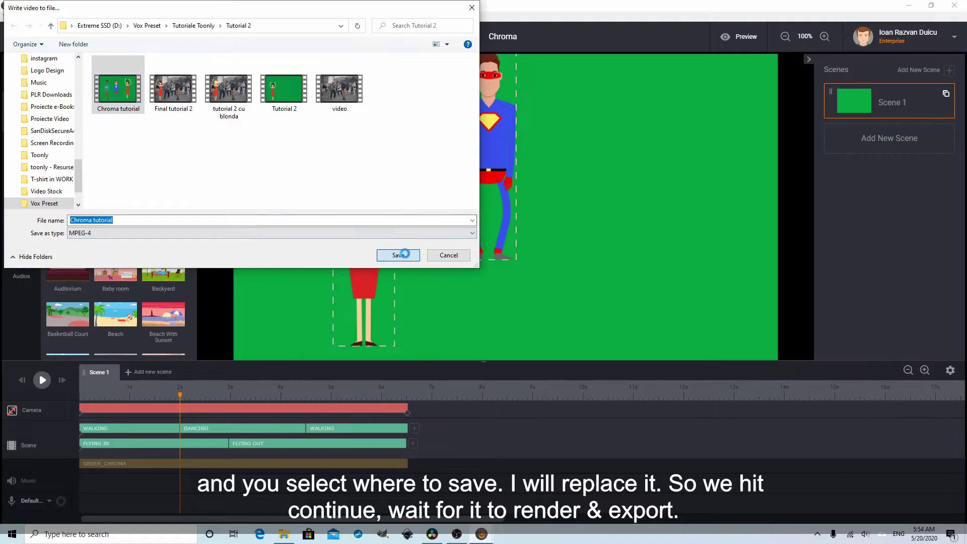
pyautogui.click(514, 271)
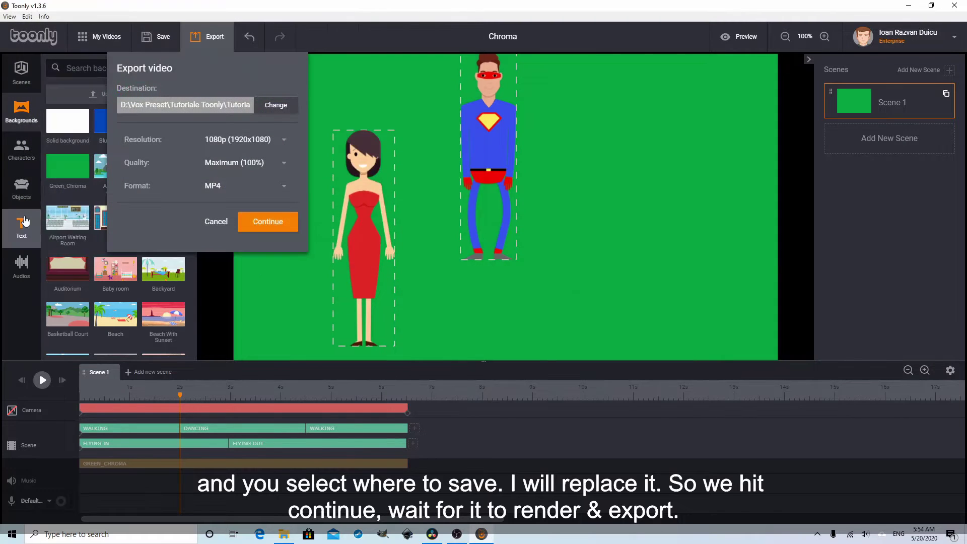
pyautogui.click(269, 224)
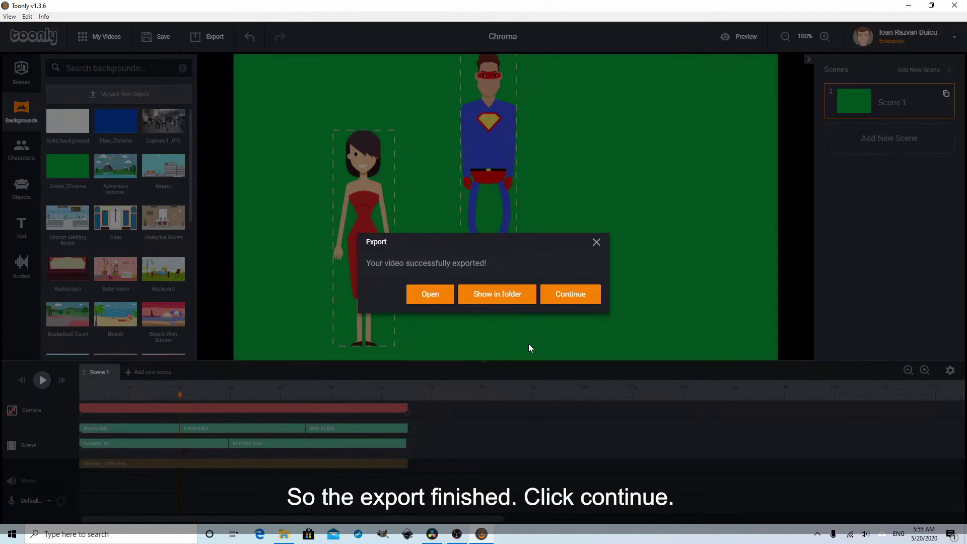
# Step: Dismiss the export notice and switch to the toonly 2 project in DaVinci Resolve
pyautogui.click(562, 299)
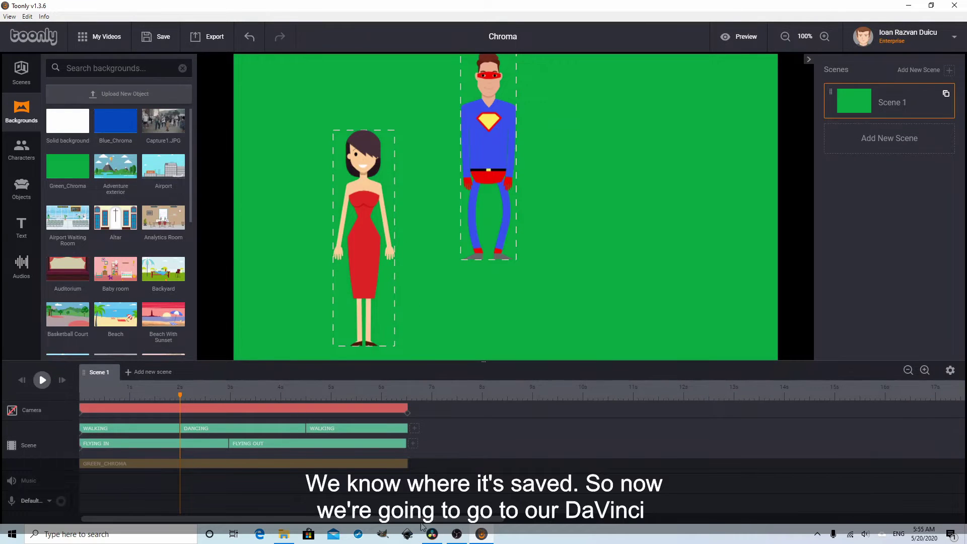
pyautogui.moveTo(432, 536)
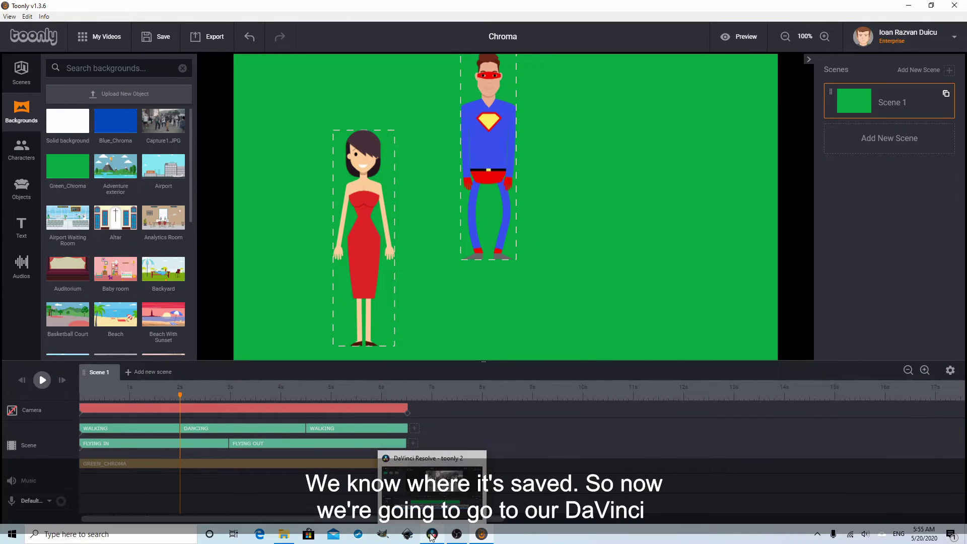
pyautogui.click(432, 536)
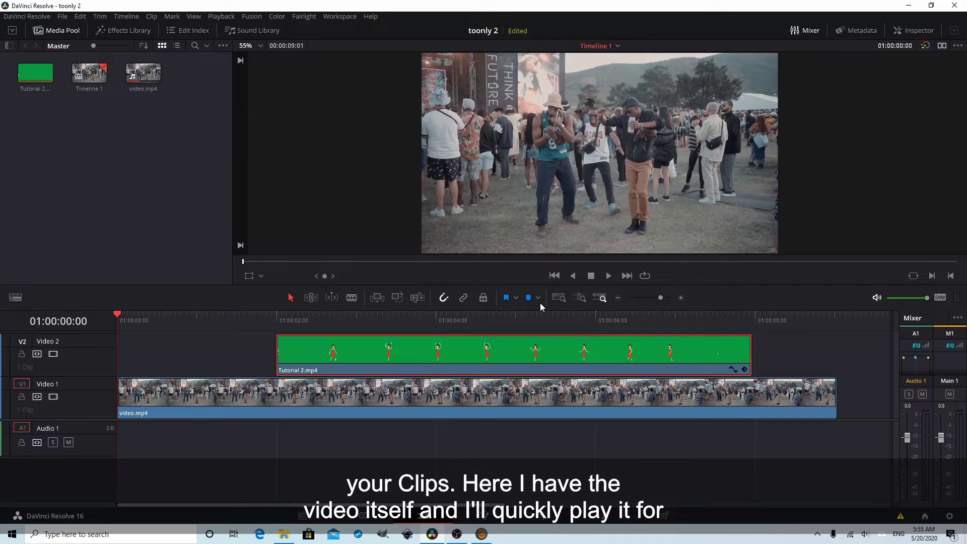
# Step: Play the timeline through to review the festival video and return the playhead to the start
pyautogui.press('space')
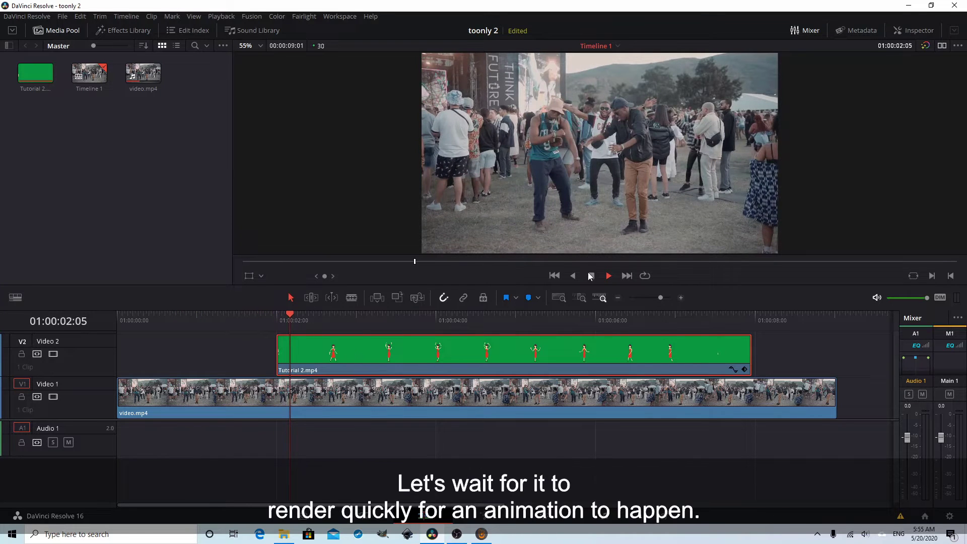
pyautogui.press('space')
pyautogui.click(553, 276)
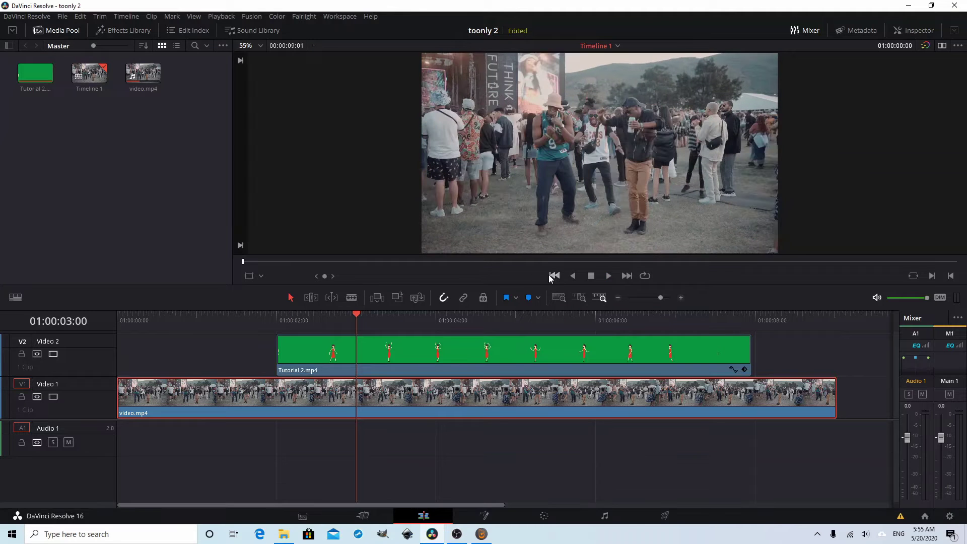
pyautogui.press('space')
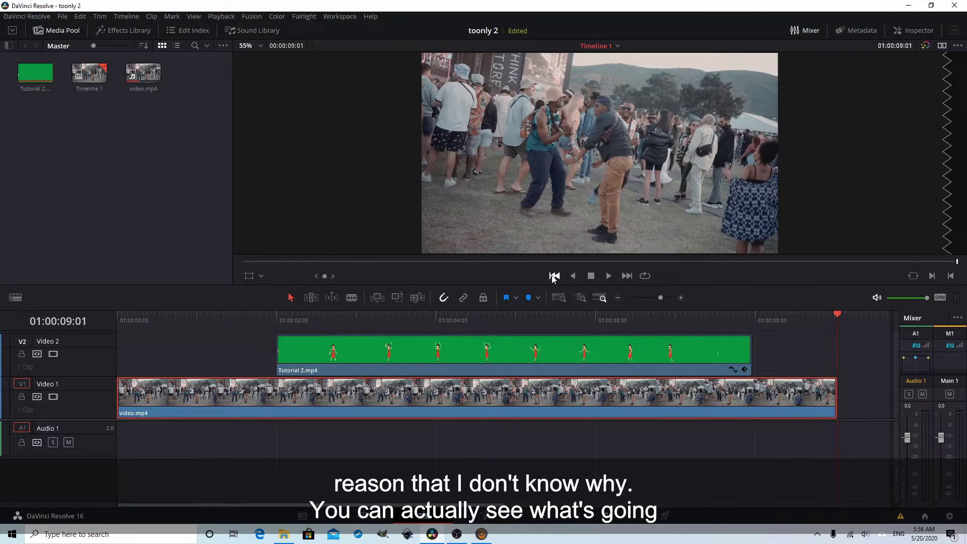
pyautogui.moveTo(839, 313); pyautogui.dragTo(276, 346)
pyautogui.moveTo(209, 346); pyautogui.dragTo(74, 346)
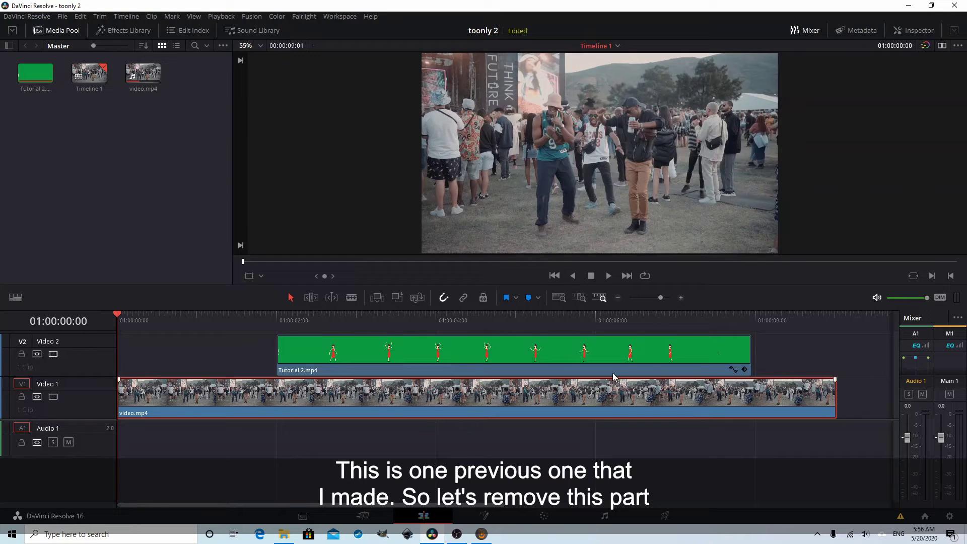
# Step: Replace the Tutorial 2.mp4 clip on Video 2 with the newly imported Chroma tutorial video, starting at about 1.1 s
pyautogui.click(648, 355)
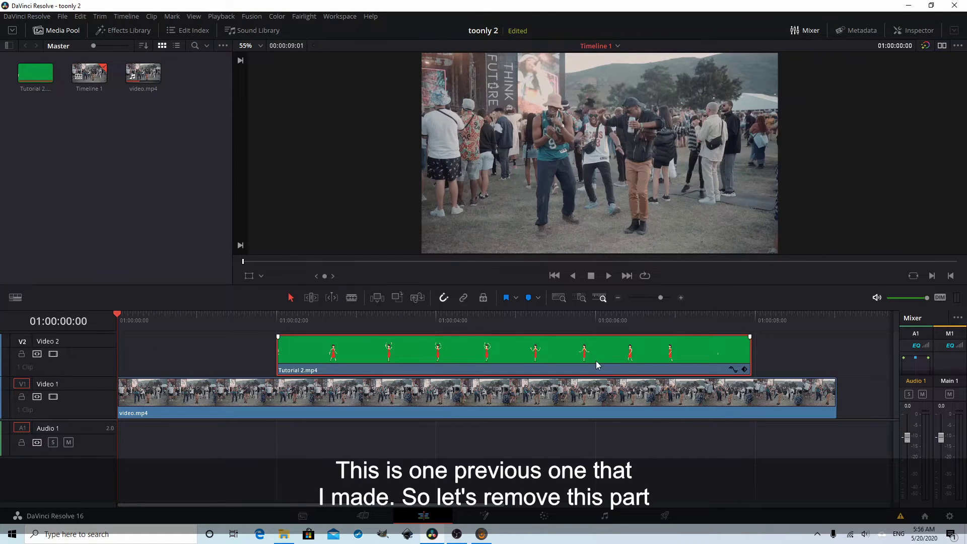
pyautogui.press('Delete')
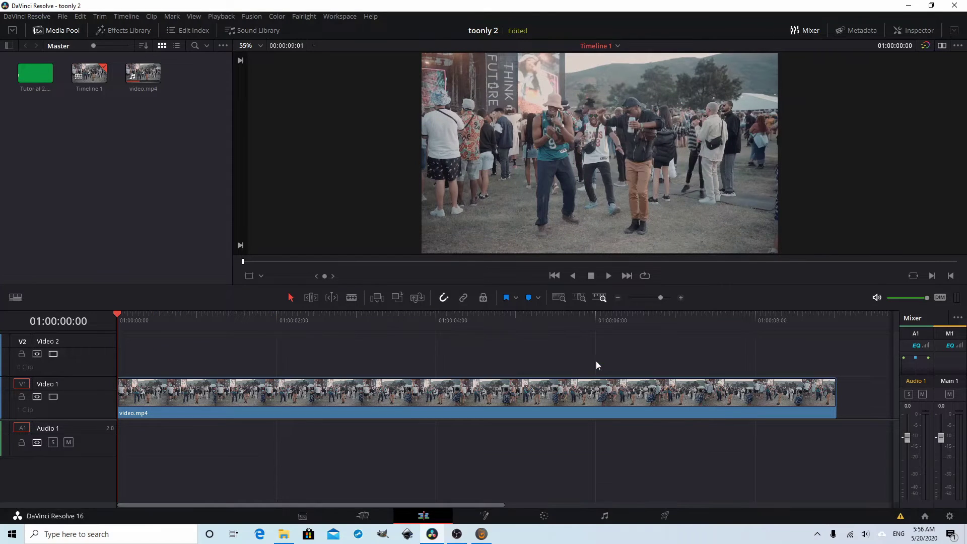
pyautogui.rightClick(77, 158)
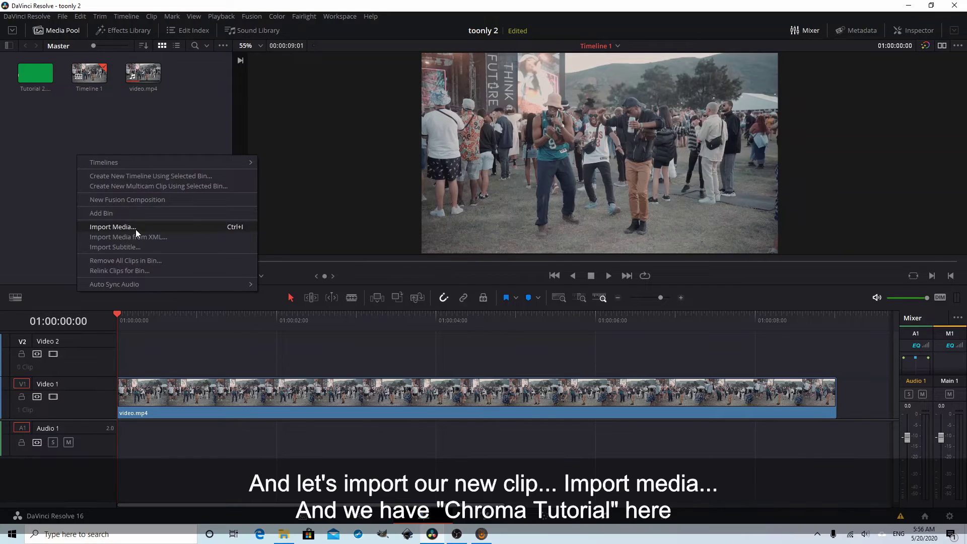
pyautogui.click(135, 229)
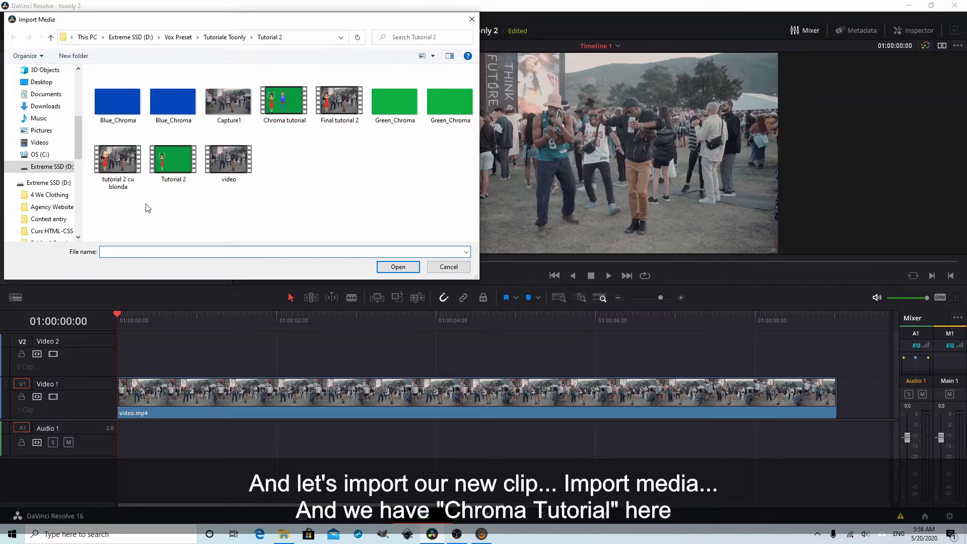
pyautogui.click(286, 117)
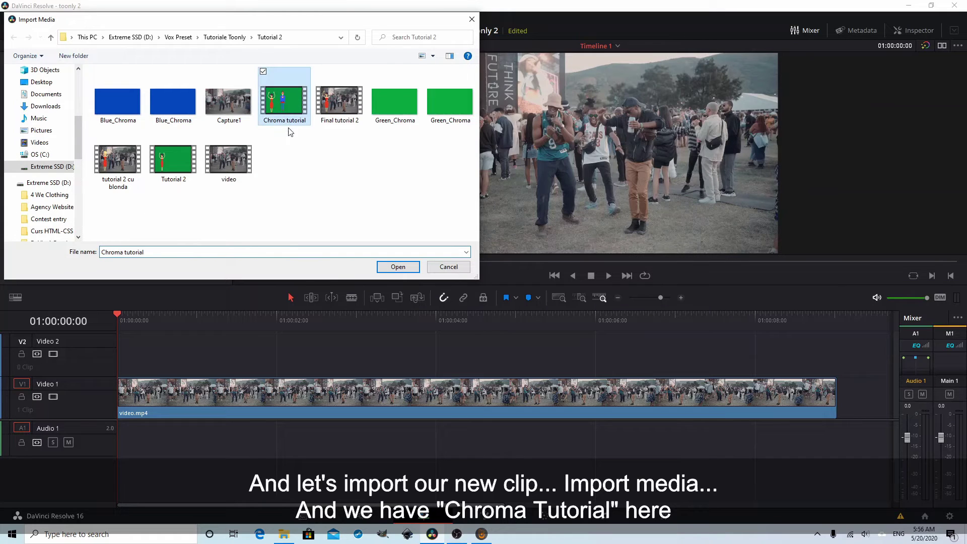
pyautogui.click(398, 267)
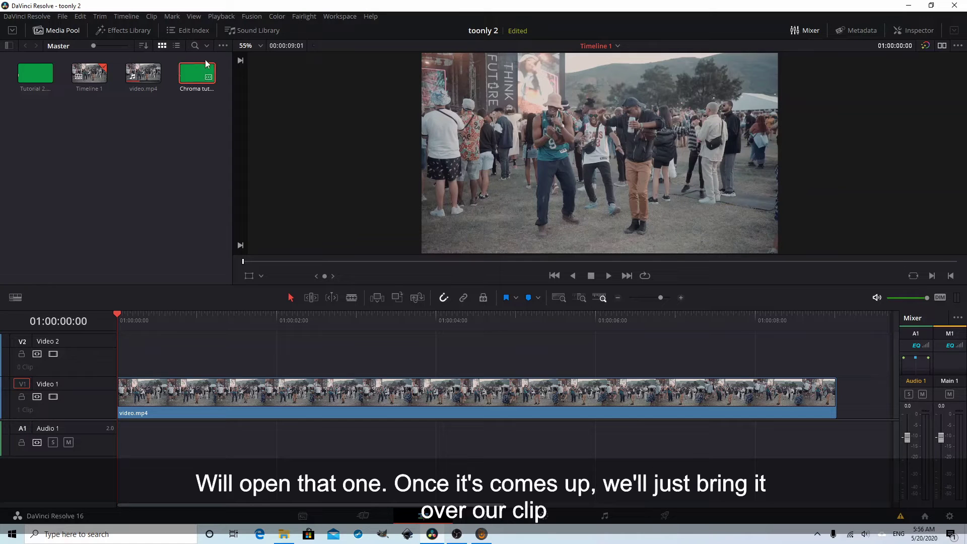
pyautogui.moveTo(192, 79); pyautogui.dragTo(201, 359)
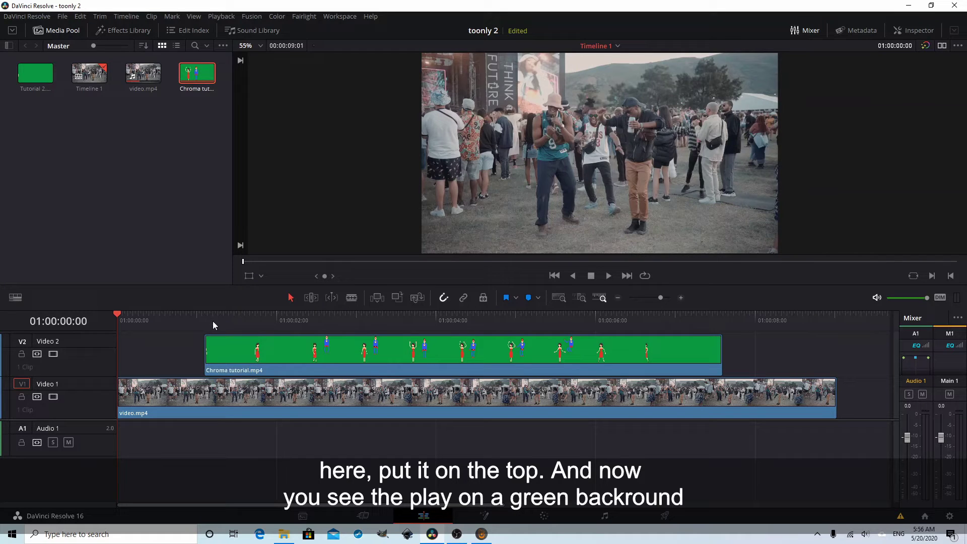
# Step: Park the playhead at about 01:00:04:08, where both characters are in frame, and open the Chroma tutorial clip on the Color page
pyautogui.moveTo(210, 315); pyautogui.dragTo(665, 316)
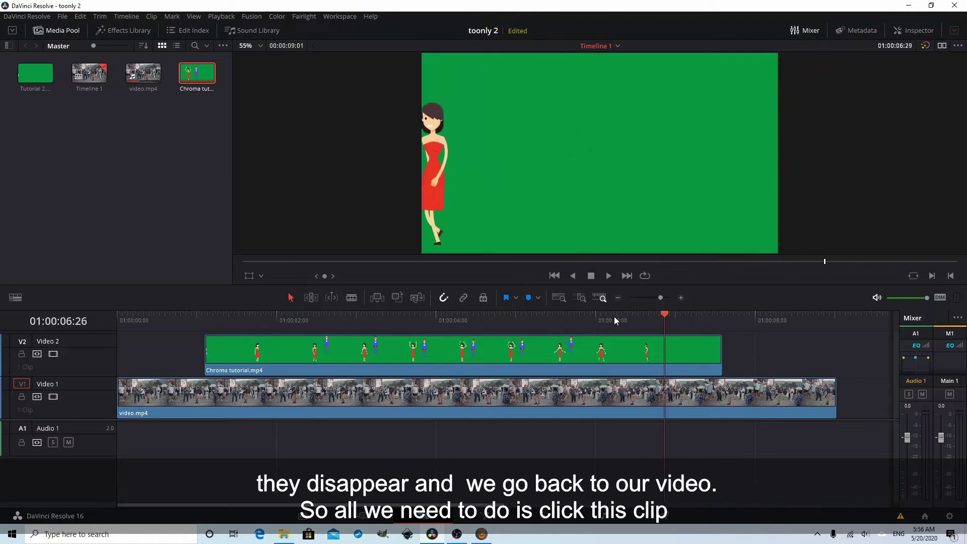
pyautogui.click(456, 321)
pyautogui.click(474, 370)
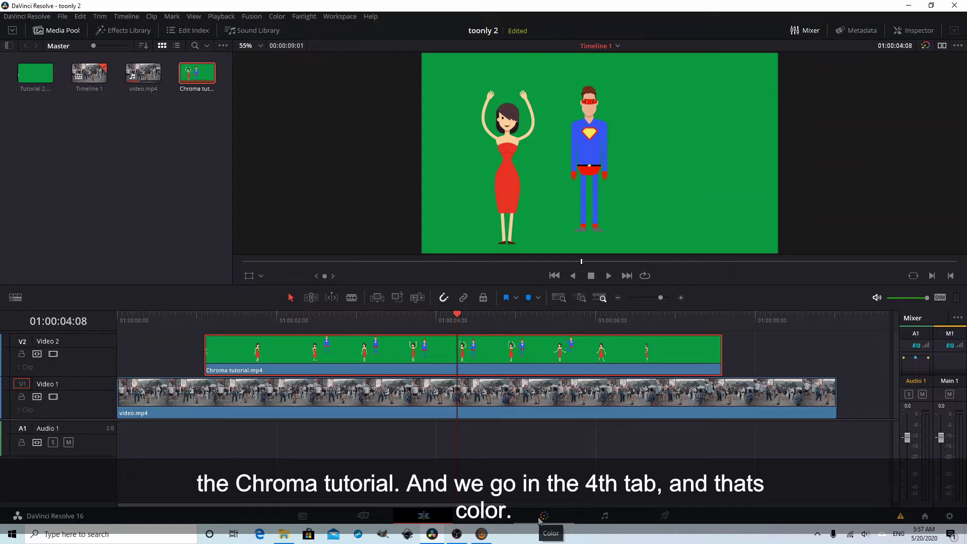
pyautogui.click(539, 519)
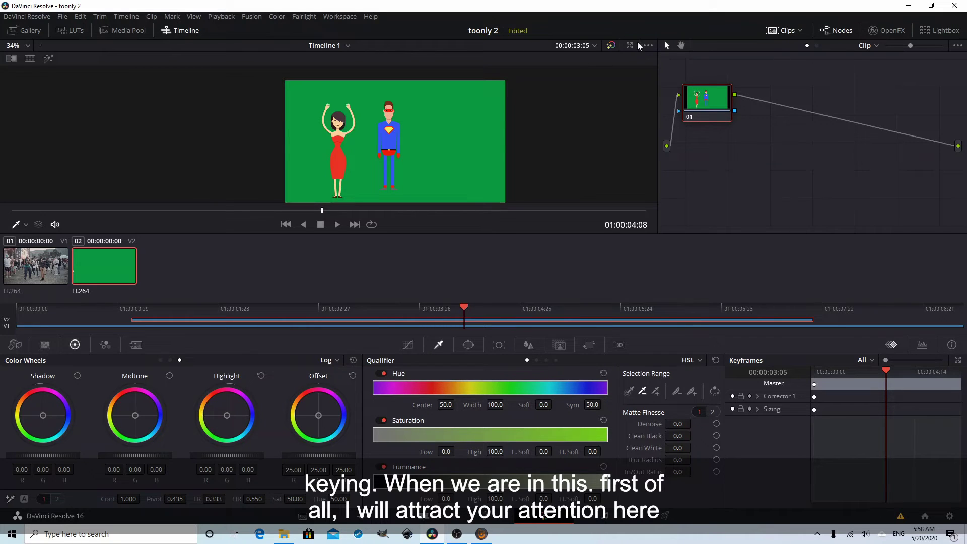
# Step: Add an alpha output to the node graph and connect node 01's key output to it
pyautogui.rightClick(780, 123)
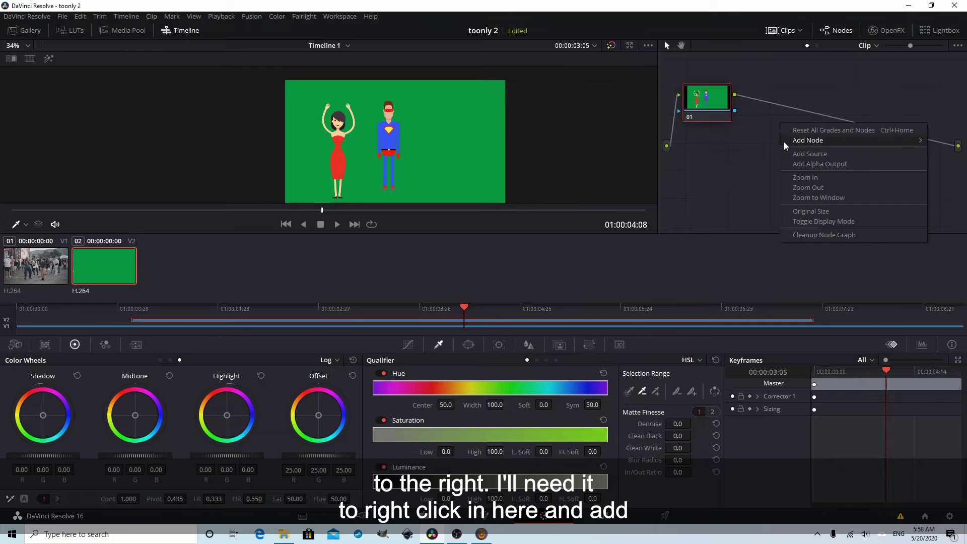
pyautogui.click(797, 165)
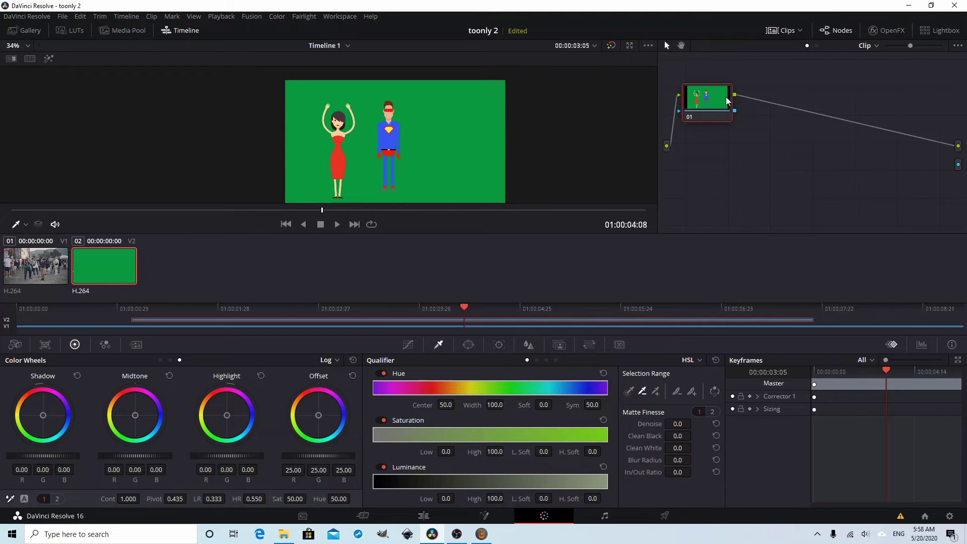
pyautogui.moveTo(738, 114); pyautogui.dragTo(958, 166)
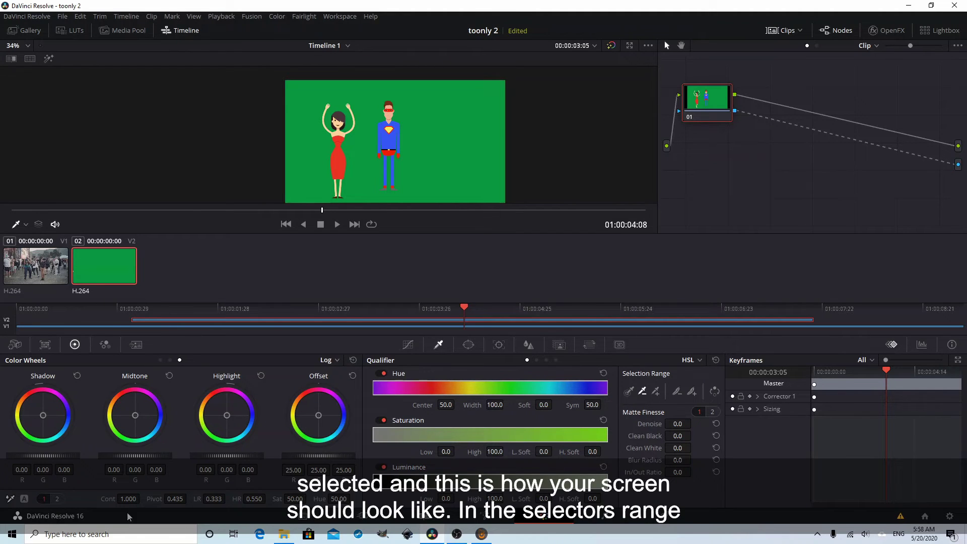
# Step: Sample the green background with the qualifier picker and invert the selection to key it out behind the characters
pyautogui.click(629, 392)
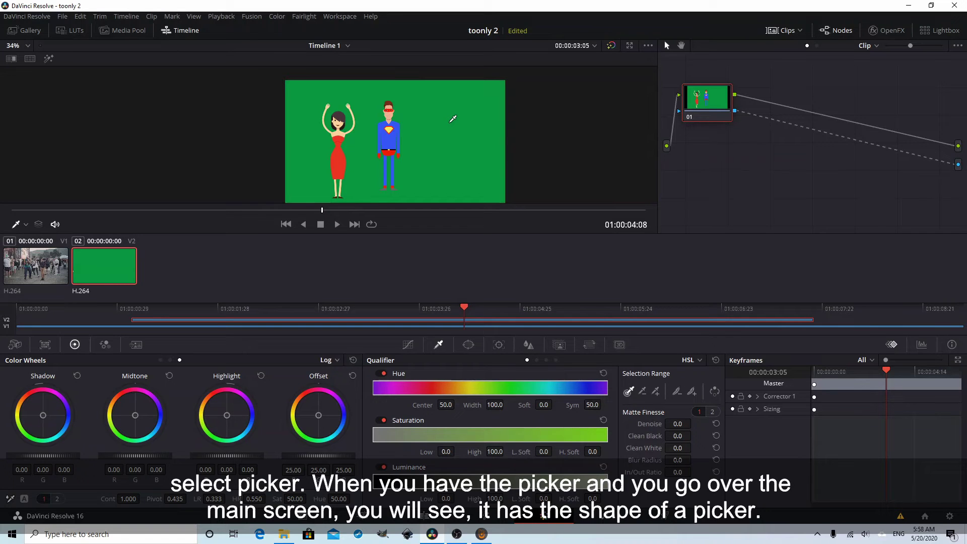
pyautogui.click(452, 118)
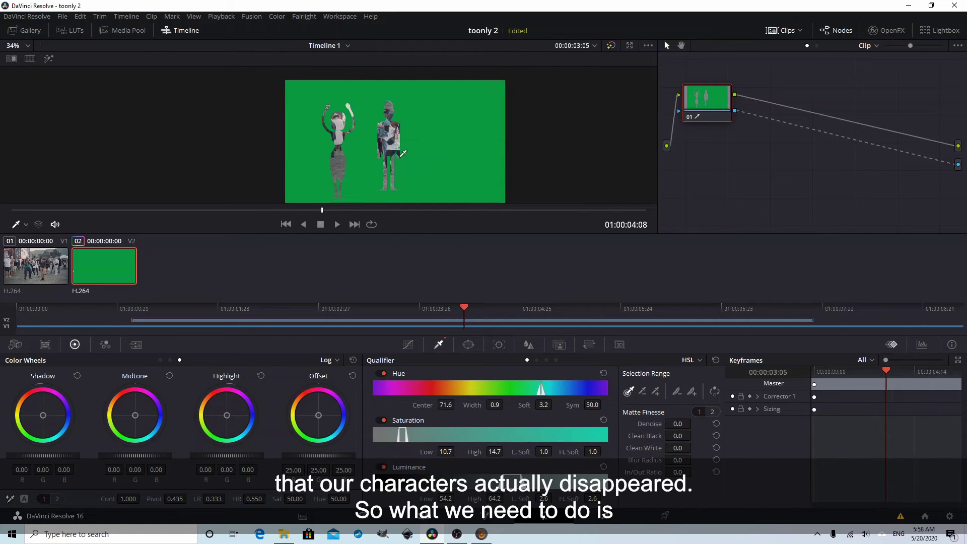
pyautogui.click(716, 391)
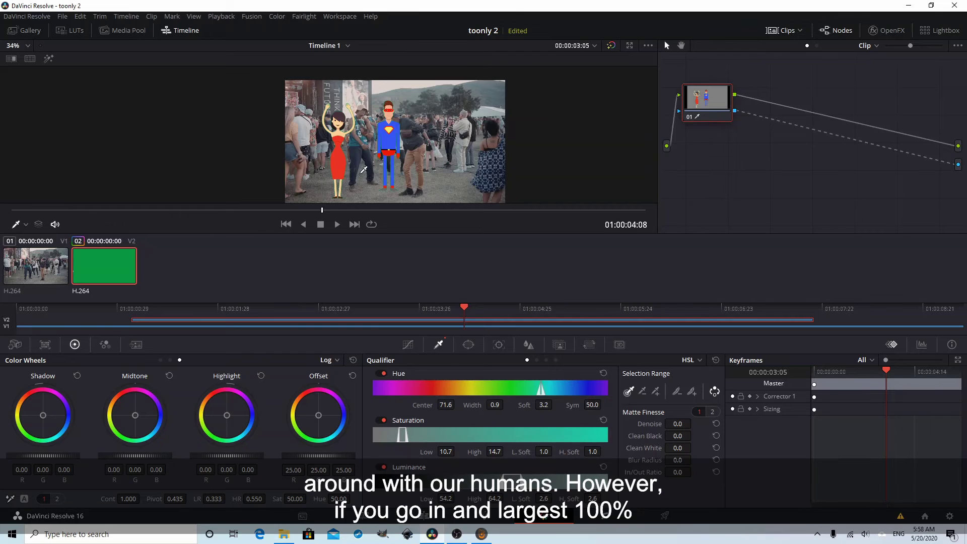
# Step: Inspect the key edges around both characters at 100%, 200% and closer magnification for leftover green
pyautogui.click(23, 46)
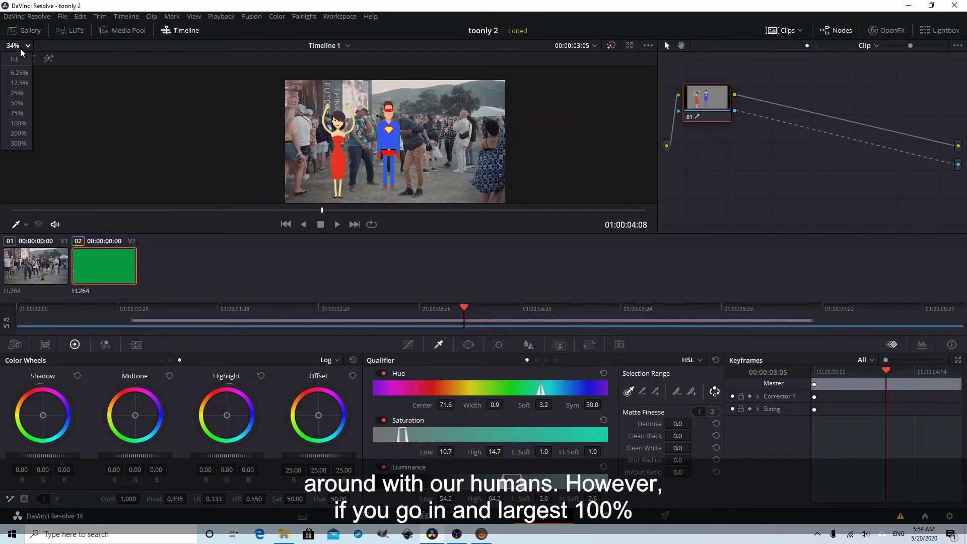
pyautogui.click(20, 114)
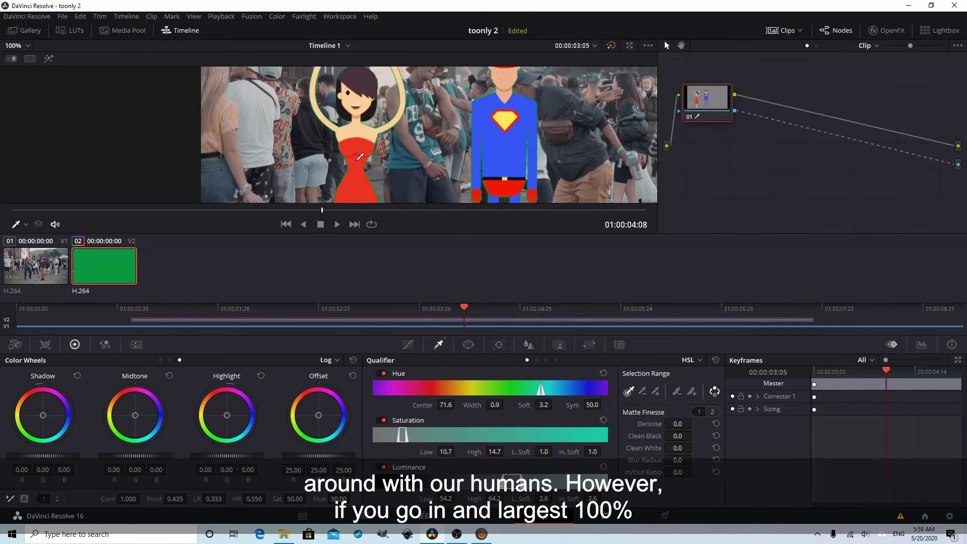
pyautogui.click(26, 46)
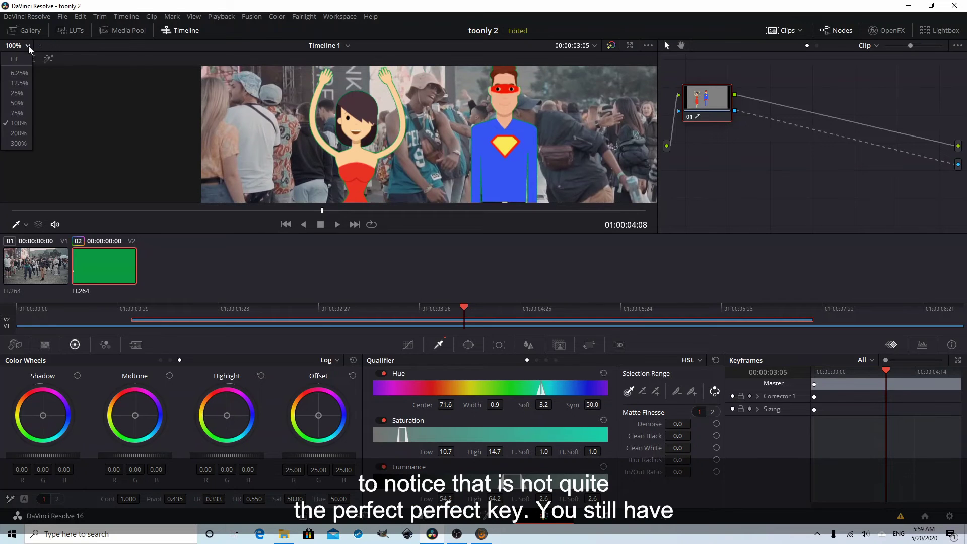
pyautogui.click(17, 133)
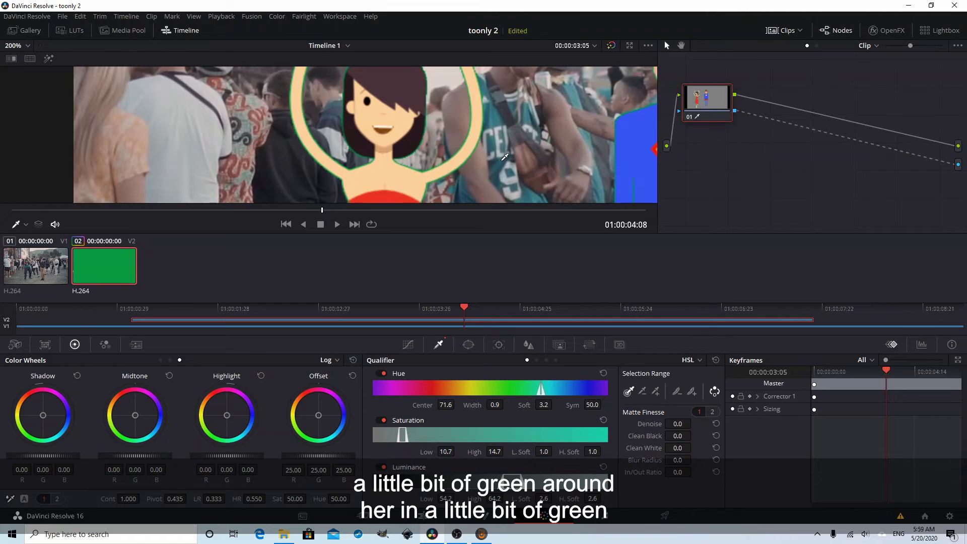
pyautogui.scroll(-3, 498, 152)
pyautogui.scroll(-4, 493, 148)
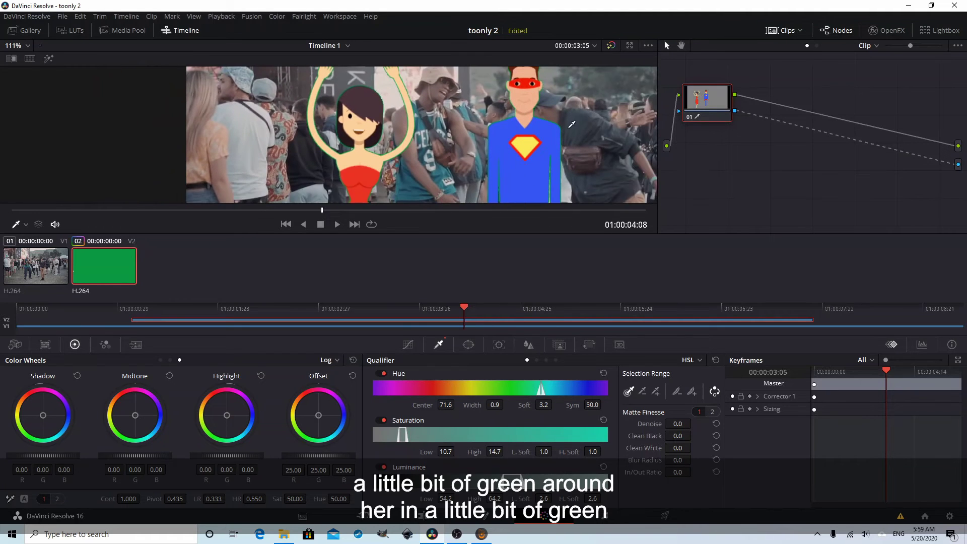
pyautogui.scroll(5, 416, 138)
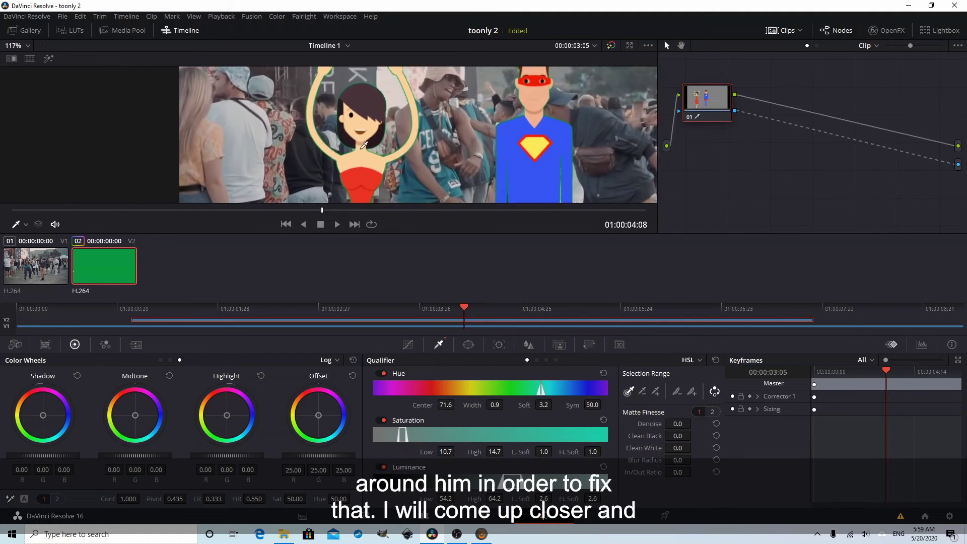
pyautogui.scroll(4, 384, 158)
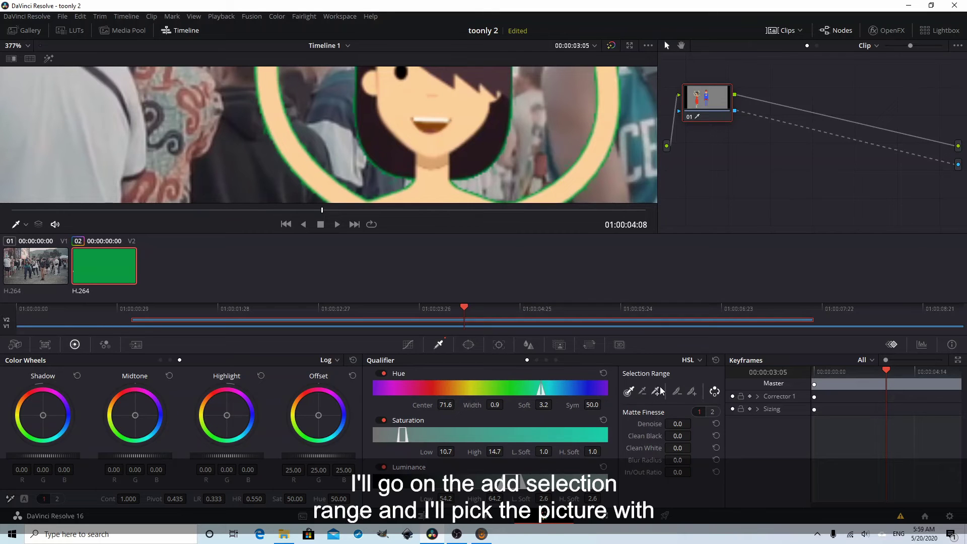
# Step: Try to add the green fringe beside the woman's neck to the qualifier's color range, and undo it
pyautogui.click(656, 391)
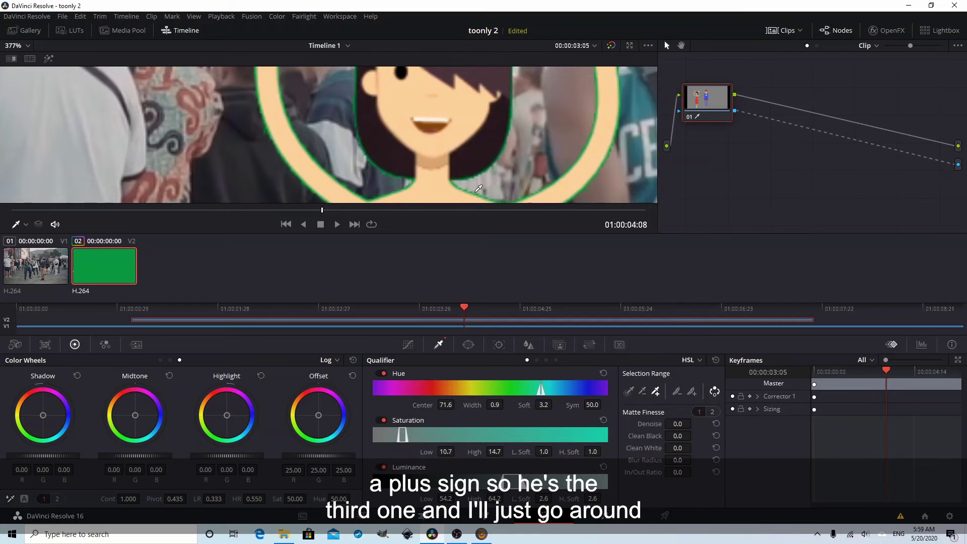
pyautogui.click(479, 190)
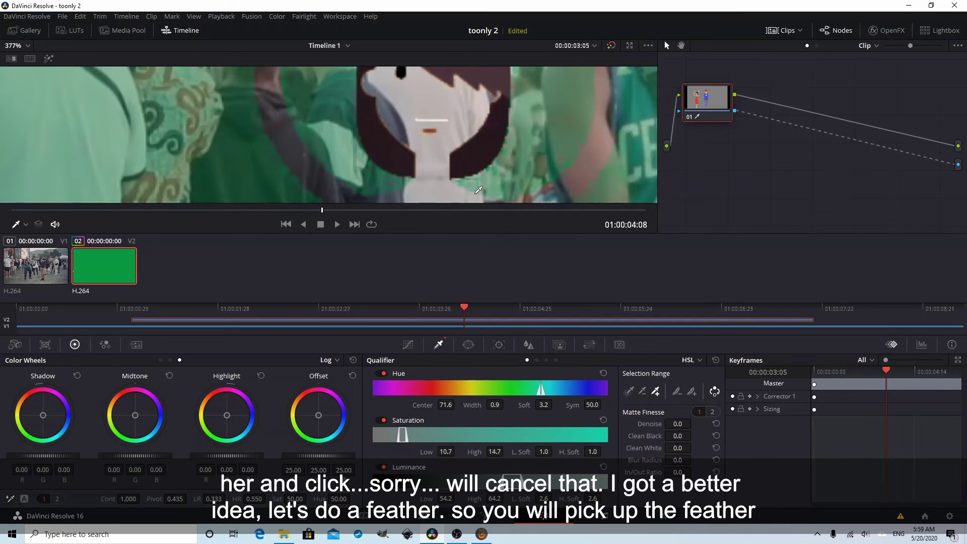
pyautogui.hotkey('ctrl', 'z')
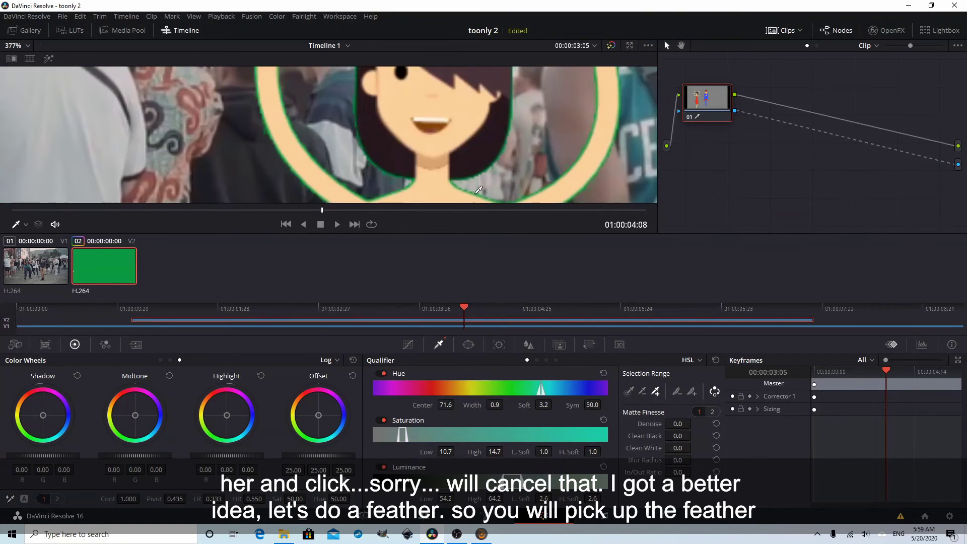
# Step: Soften the key by adding feather at the green fringe above the woman's shoulder
pyautogui.click(692, 391)
pyautogui.click(692, 392)
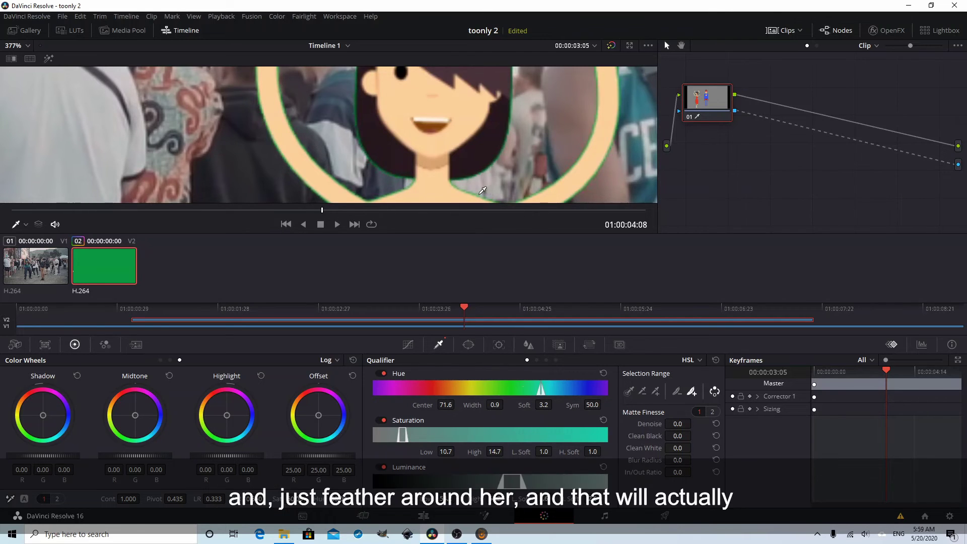
pyautogui.click(482, 190)
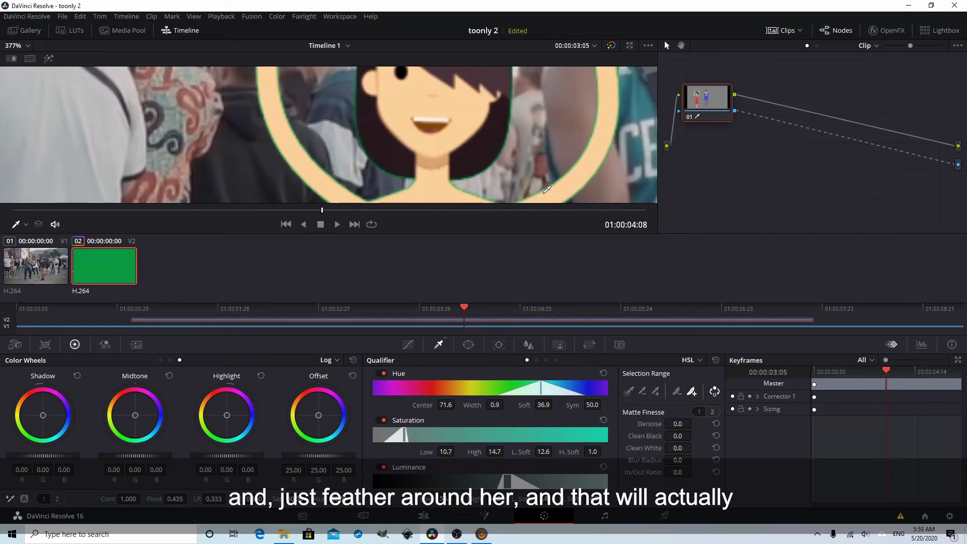
# Step: Check the feathered key edges on the woman's dress and the superhero up close, at 100% and in the full frame
pyautogui.scroll(-5, 552, 130)
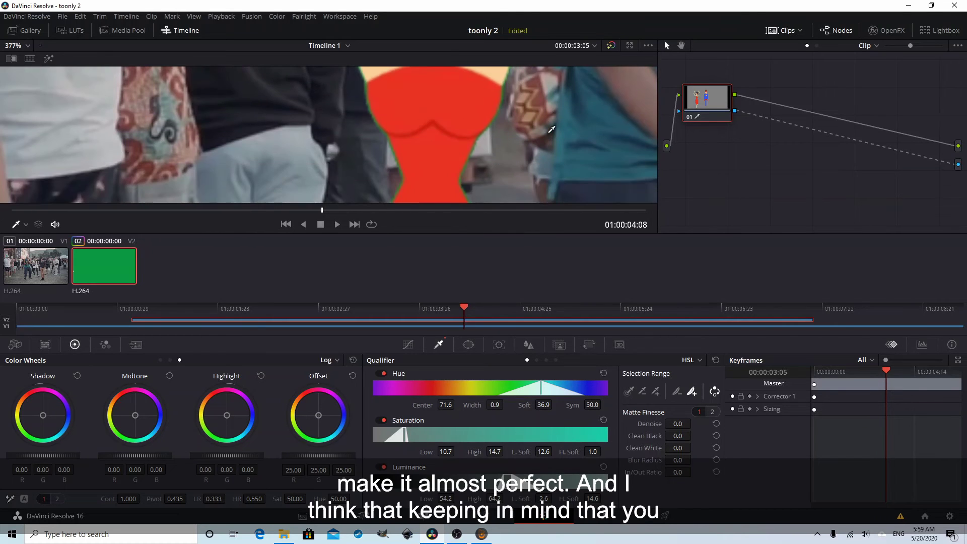
pyautogui.scroll(-8, 552, 129)
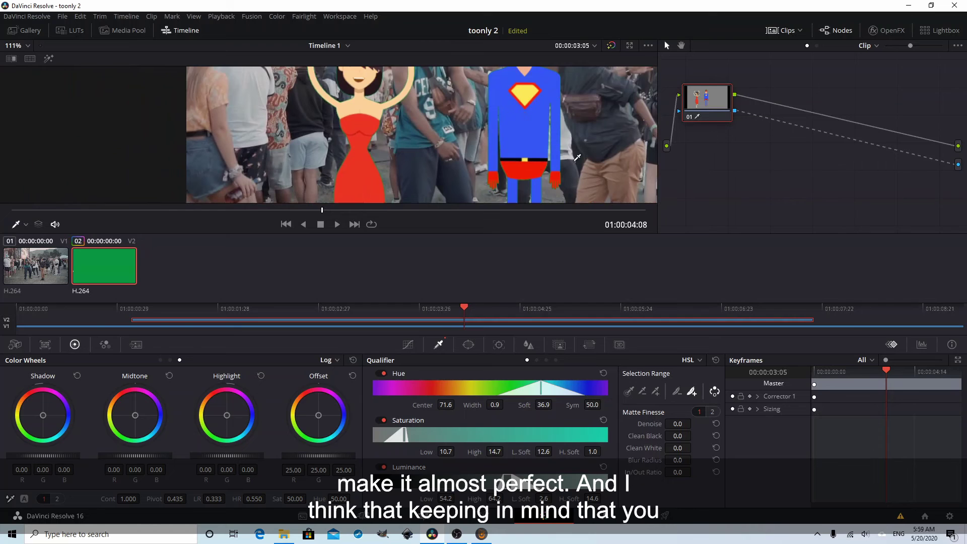
pyautogui.scroll(5, 577, 158)
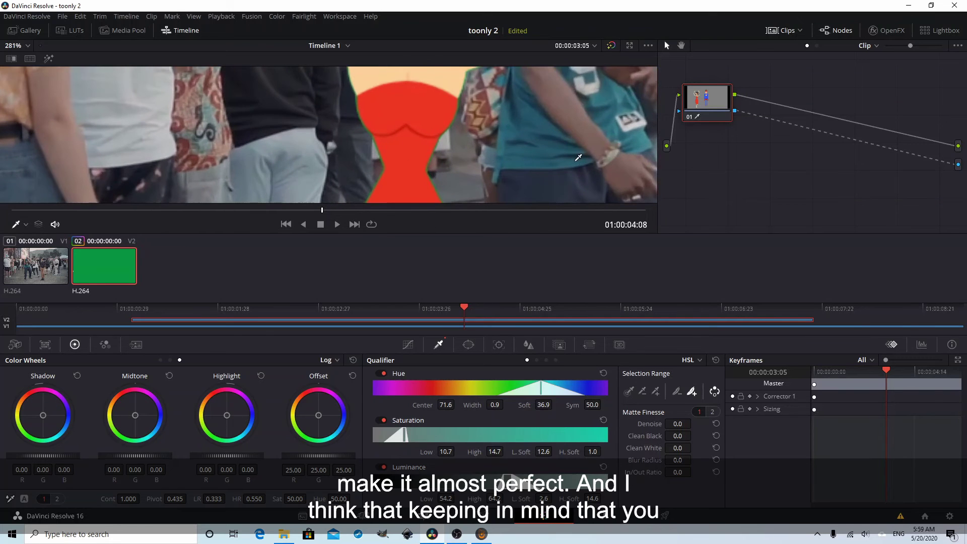
pyautogui.scroll(3, 578, 158)
pyautogui.moveTo(602, 157); pyautogui.dragTo(156, 146)
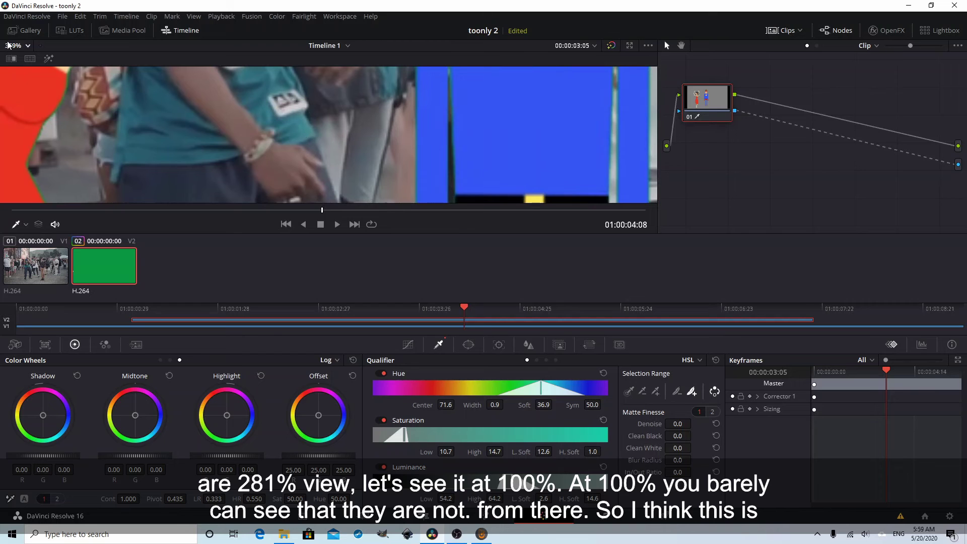
pyautogui.click(26, 47)
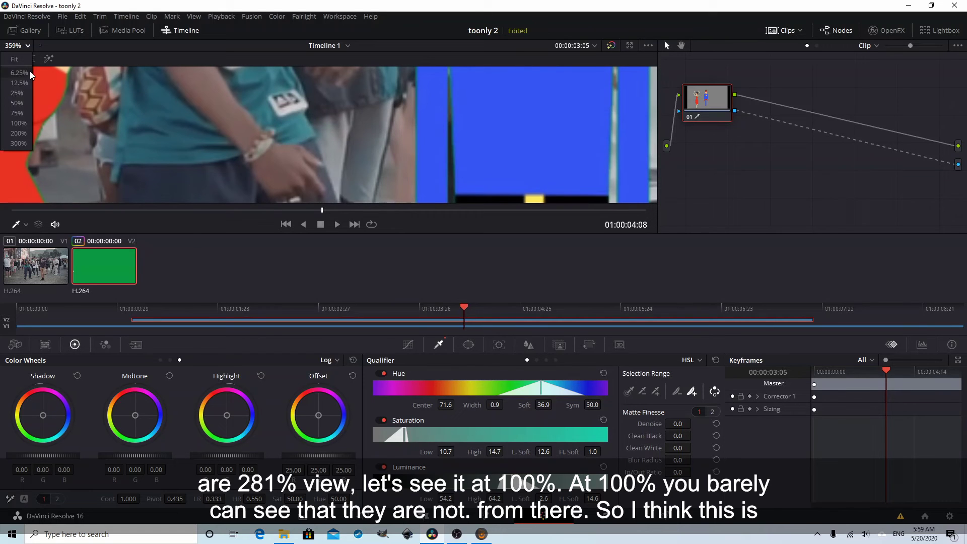
pyautogui.click(21, 126)
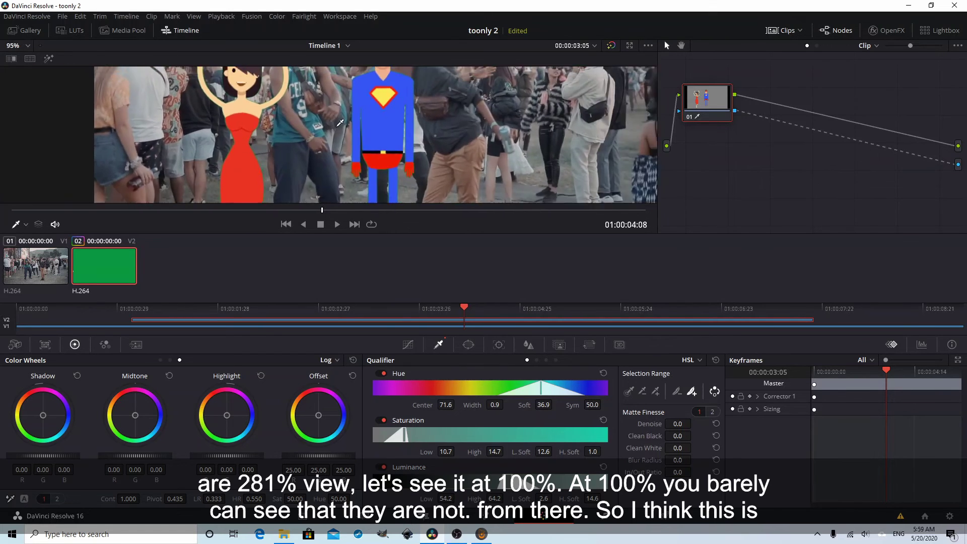
pyautogui.scroll(-6, 340, 123)
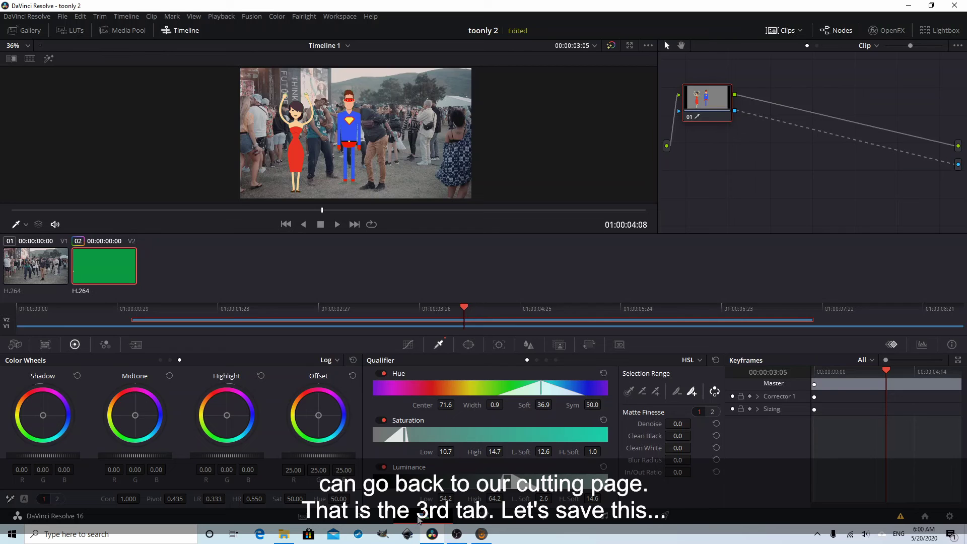
# Step: Return to the Edit page, move the playhead to the start of the timeline, and save the project
pyautogui.click(423, 519)
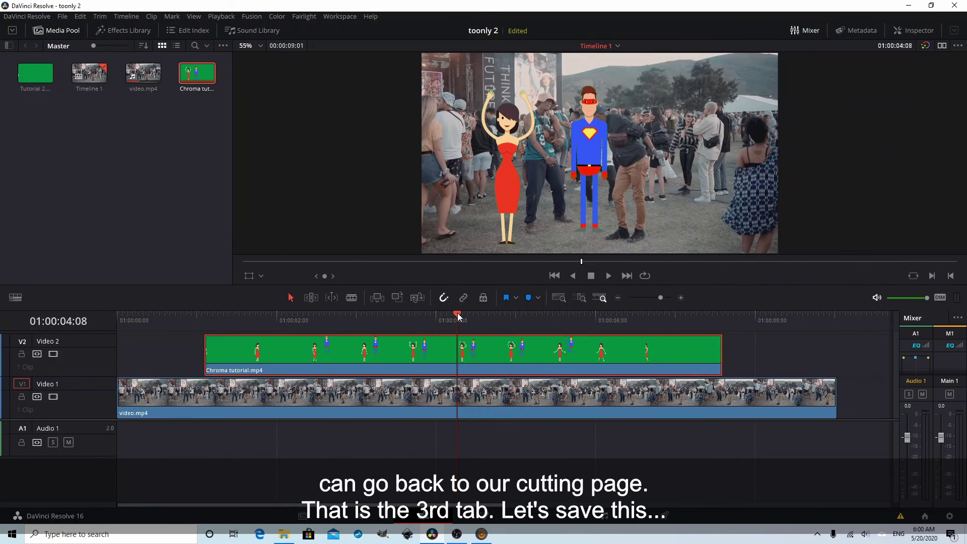
pyautogui.moveTo(364, 318); pyautogui.dragTo(122, 318)
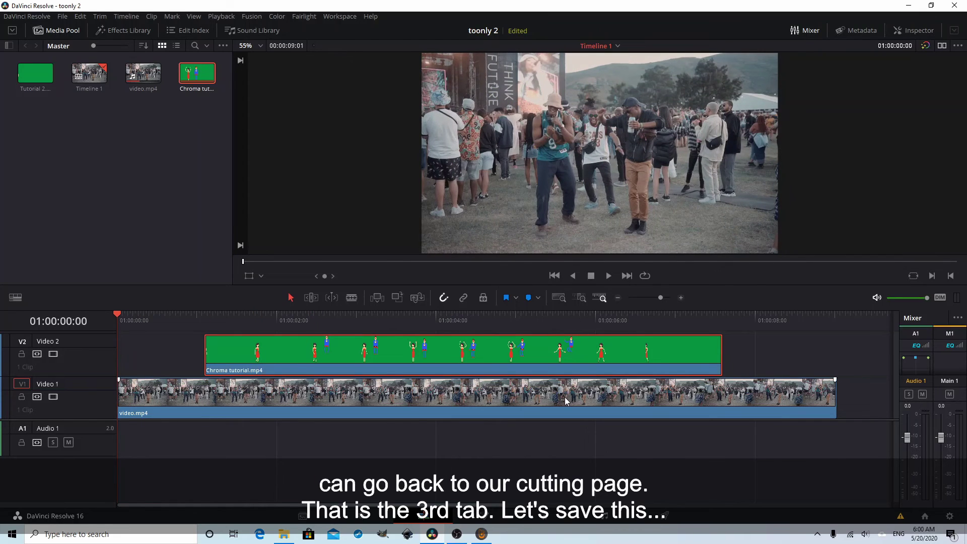
pyautogui.hotkey('ctrl', 's')
# Step: Play the keyed composite through twice from the start, and scrub back to a frame within the character clip
pyautogui.press('space')
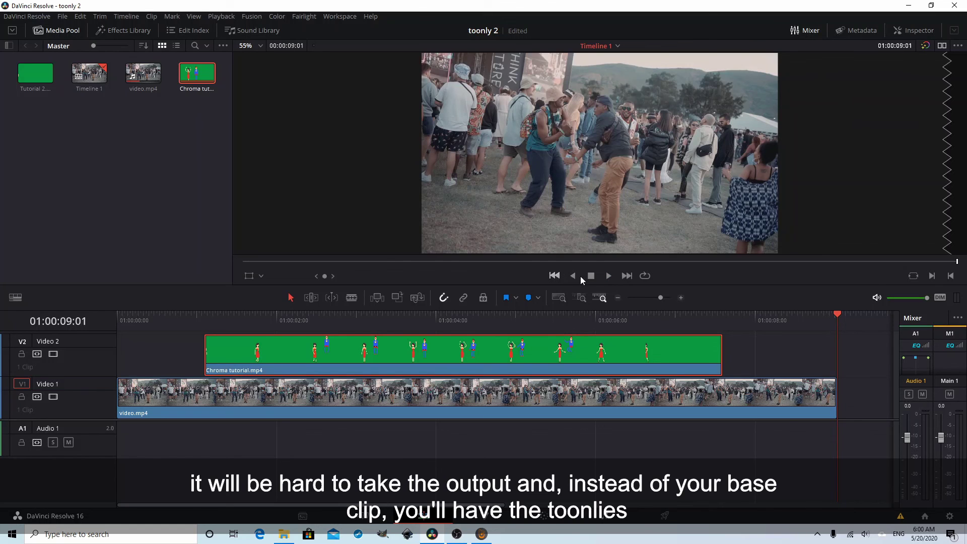
pyautogui.press('Home')
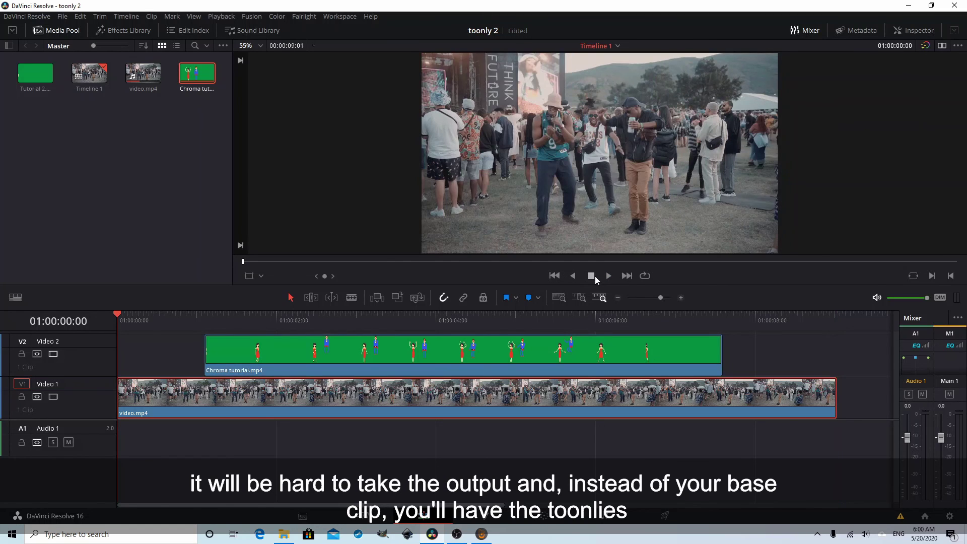
pyautogui.click(607, 276)
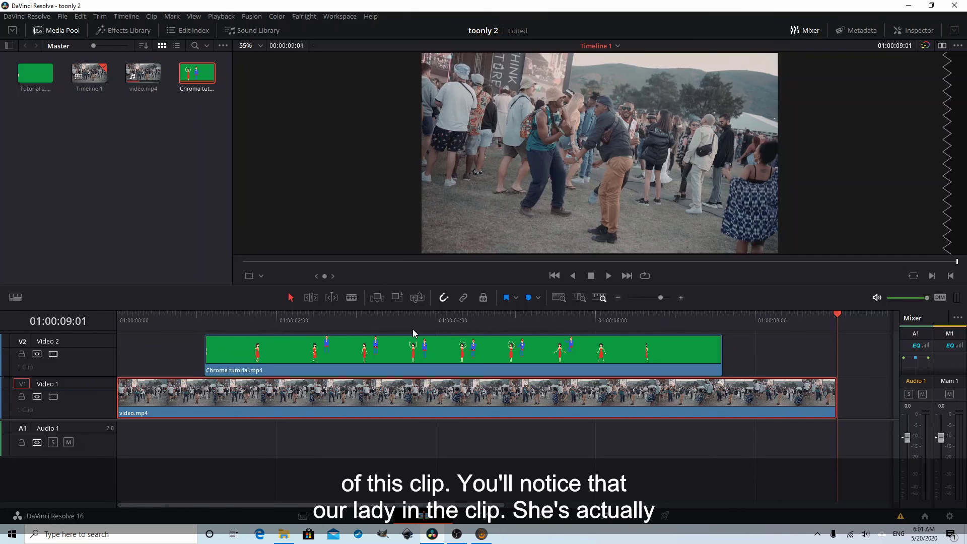
pyautogui.moveTo(494, 319); pyautogui.dragTo(480, 318)
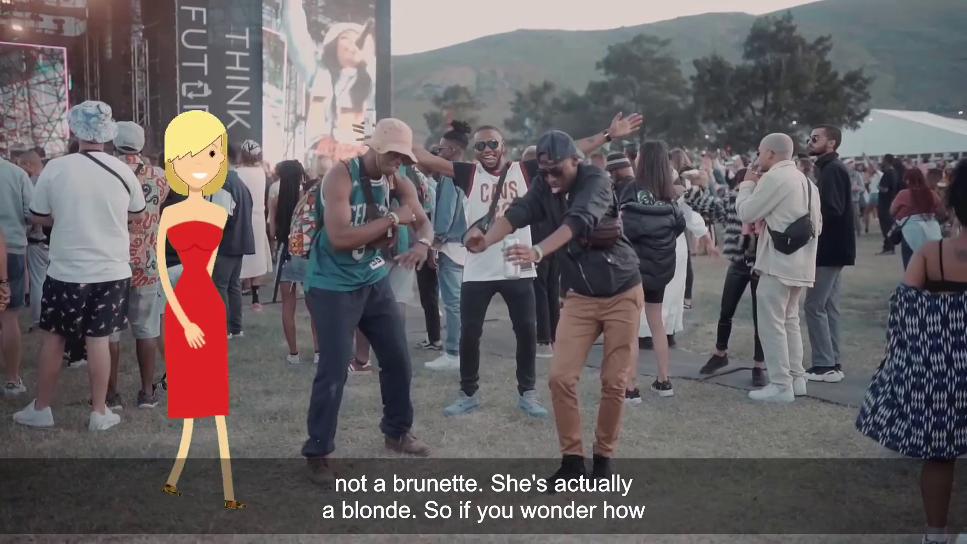